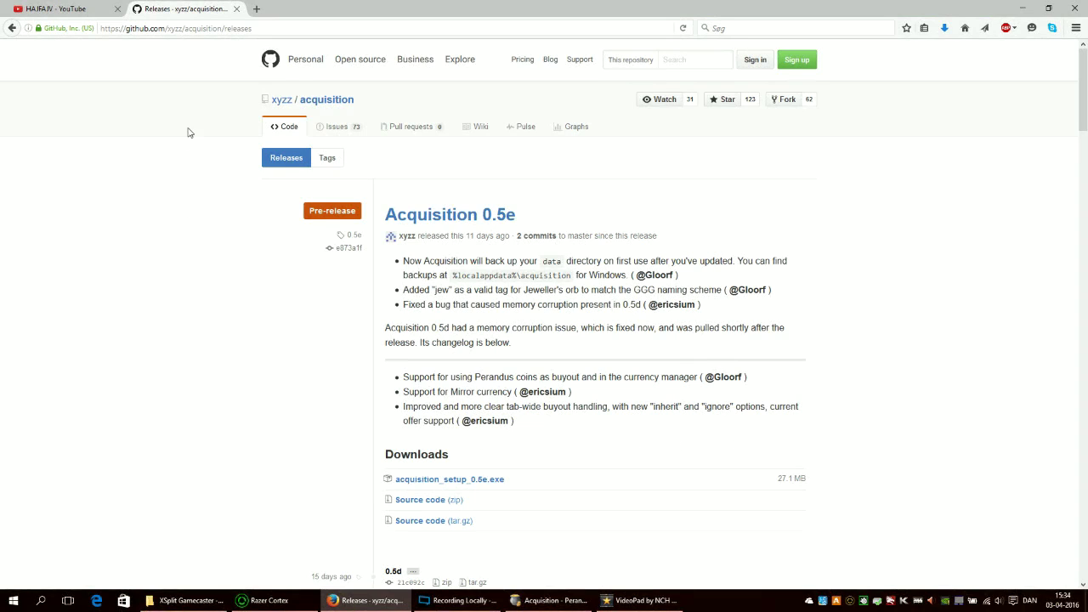
Save acquisition_setup_0.5e.exe from the GitHub releases page and open its Downloads folder.
{"action": "left_click", "coordinate": [272, 29]}
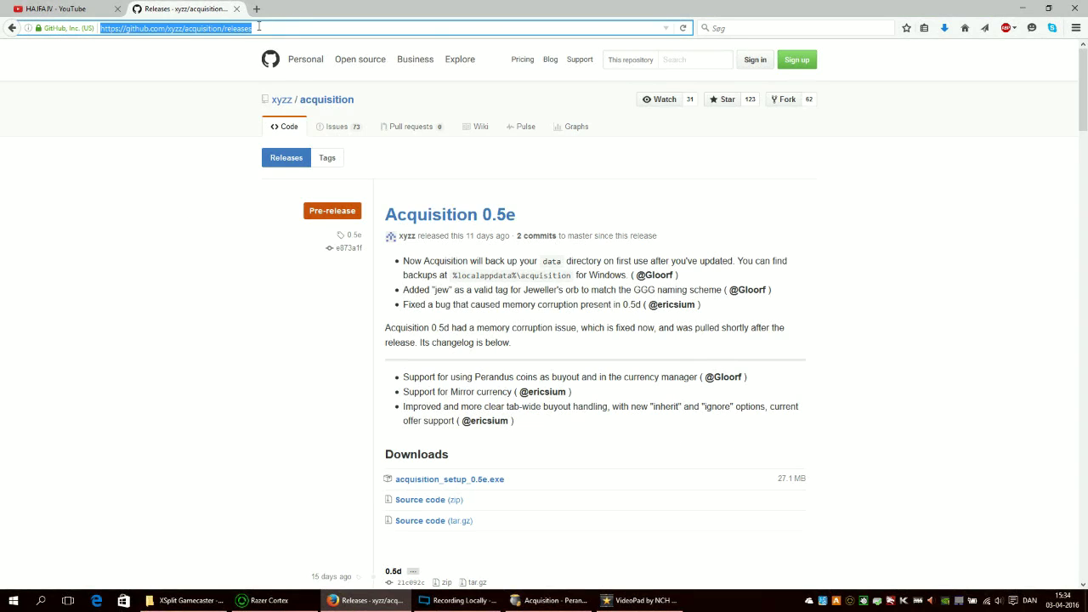
{"action": "left_click", "coordinate": [170, 275]}
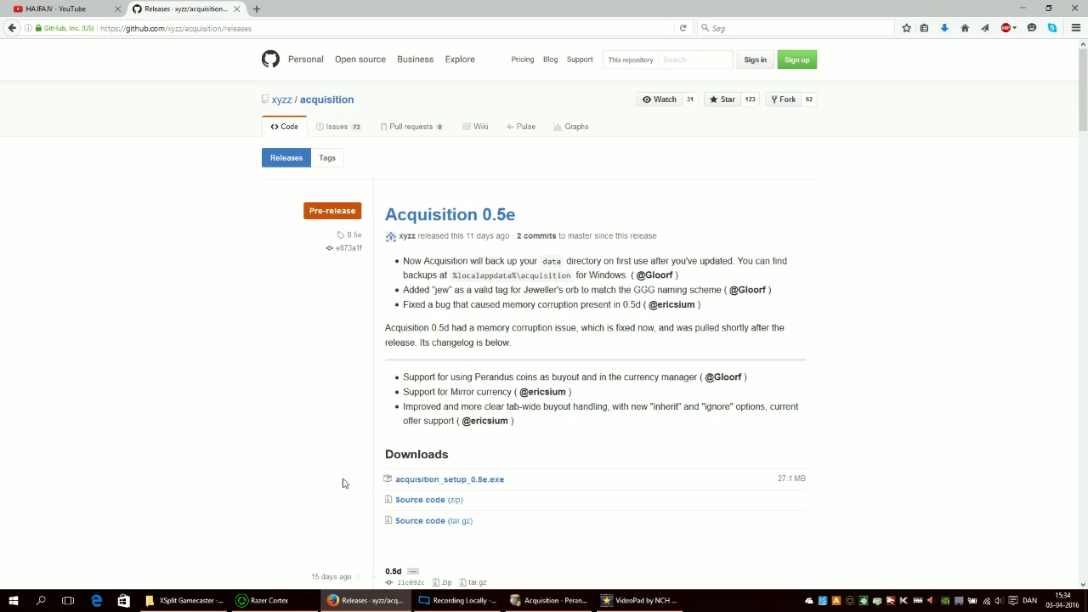
{"action": "left_click", "coordinate": [457, 481]}
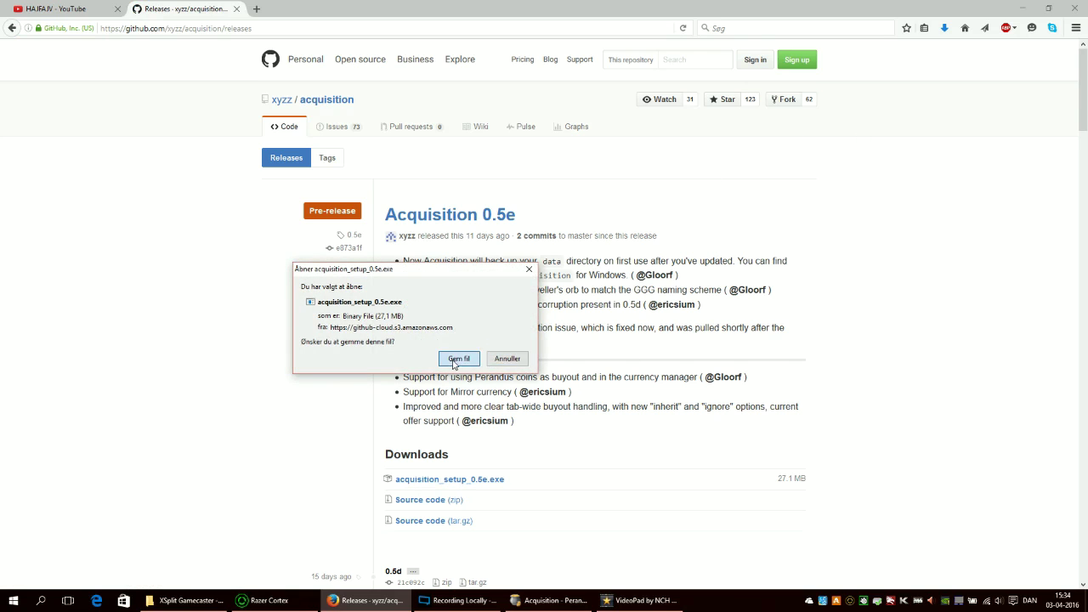
{"action": "left_click", "coordinate": [456, 359]}
{"action": "left_click", "coordinate": [944, 32]}
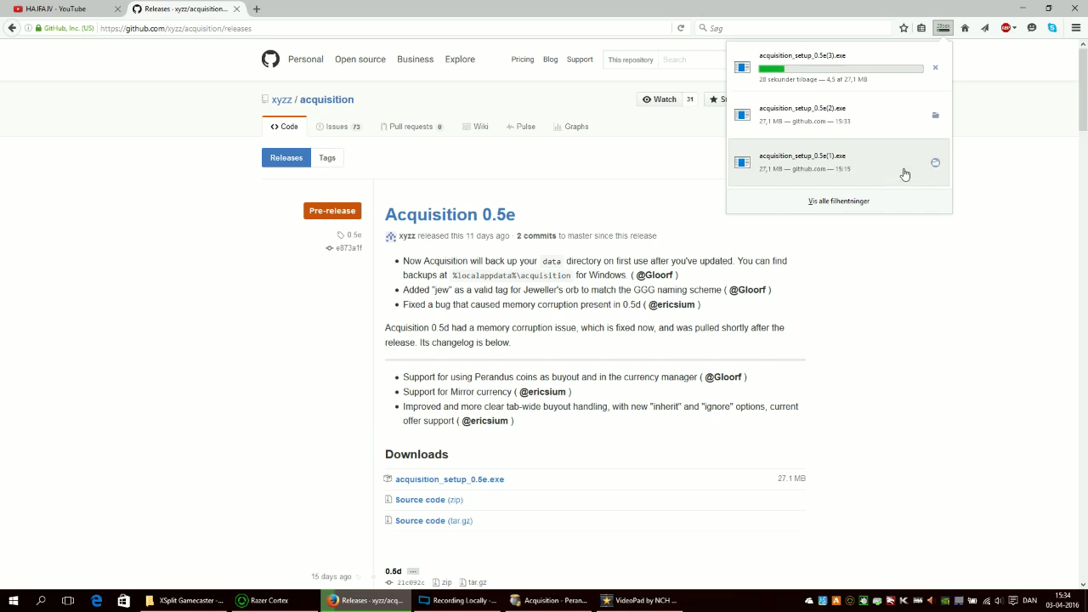
{"action": "left_click", "coordinate": [935, 115]}
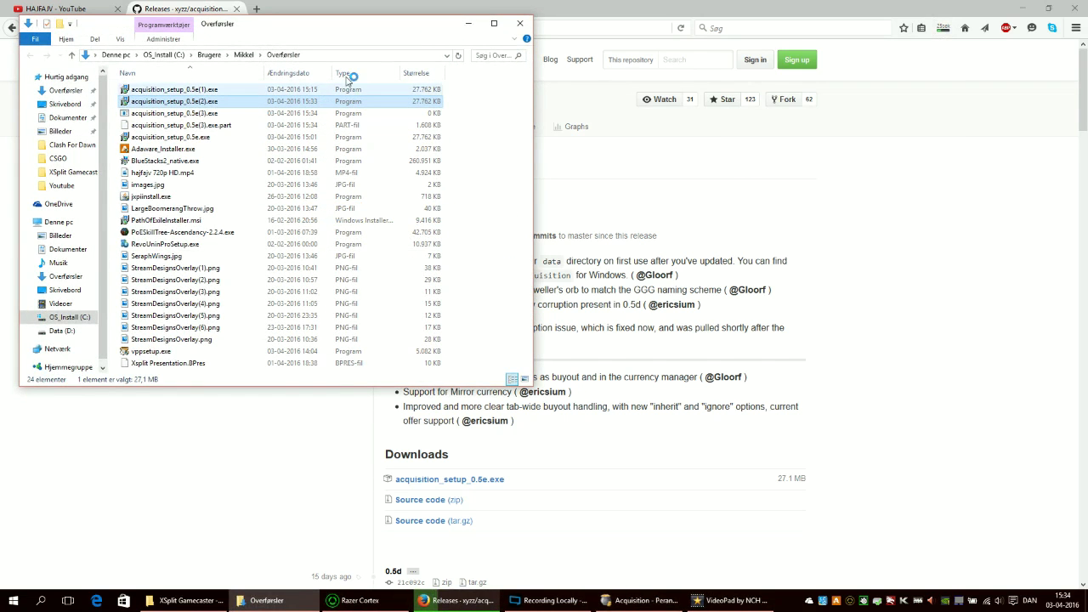
Run the installer: accept the licence, keep the default Start Menu folder, and skip the desktop icon.
{"action": "left_click", "coordinate": [520, 23]}
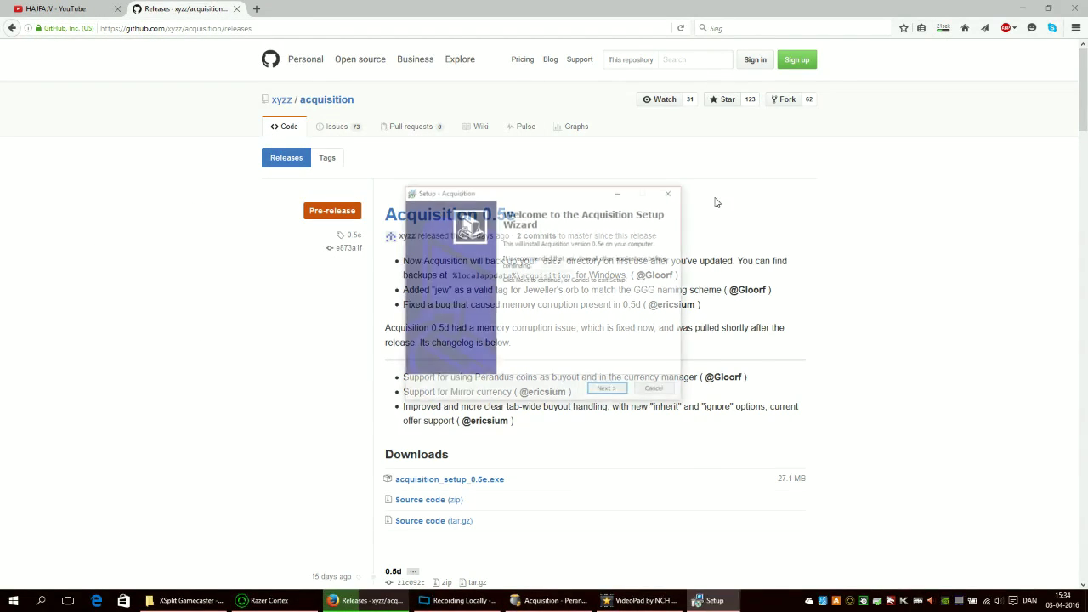
{"action": "left_click", "coordinate": [608, 390]}
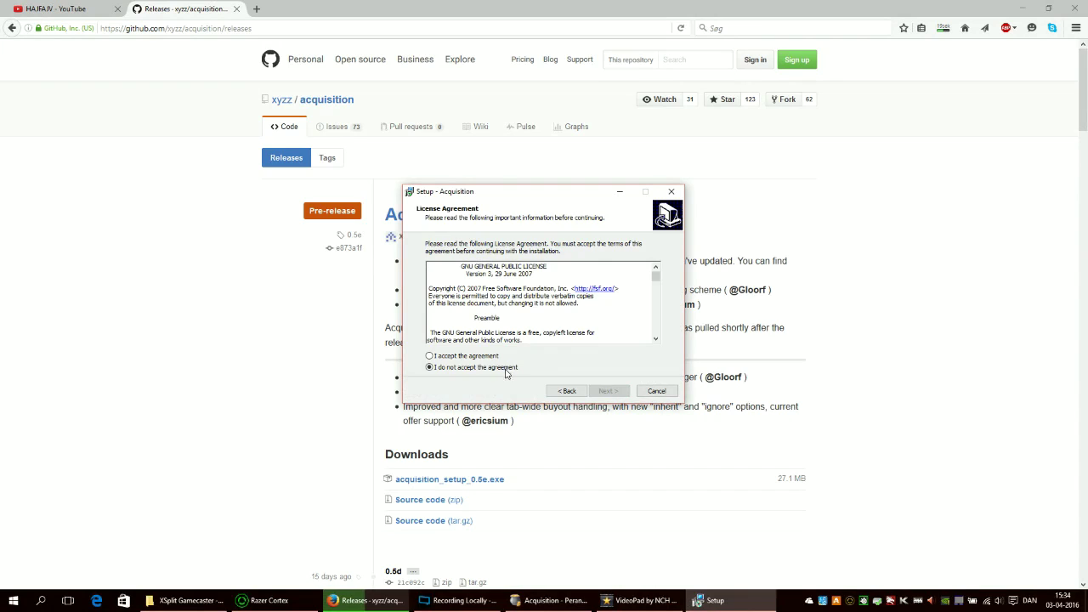
{"action": "left_click", "coordinate": [495, 357]}
{"action": "left_click", "coordinate": [623, 392]}
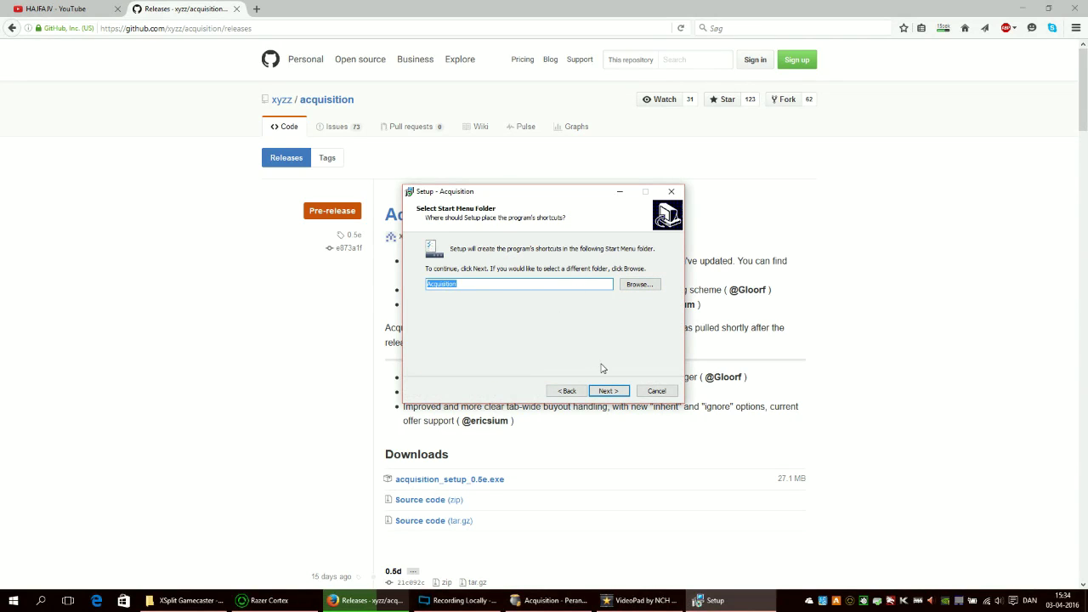
{"action": "left_click", "coordinate": [609, 391]}
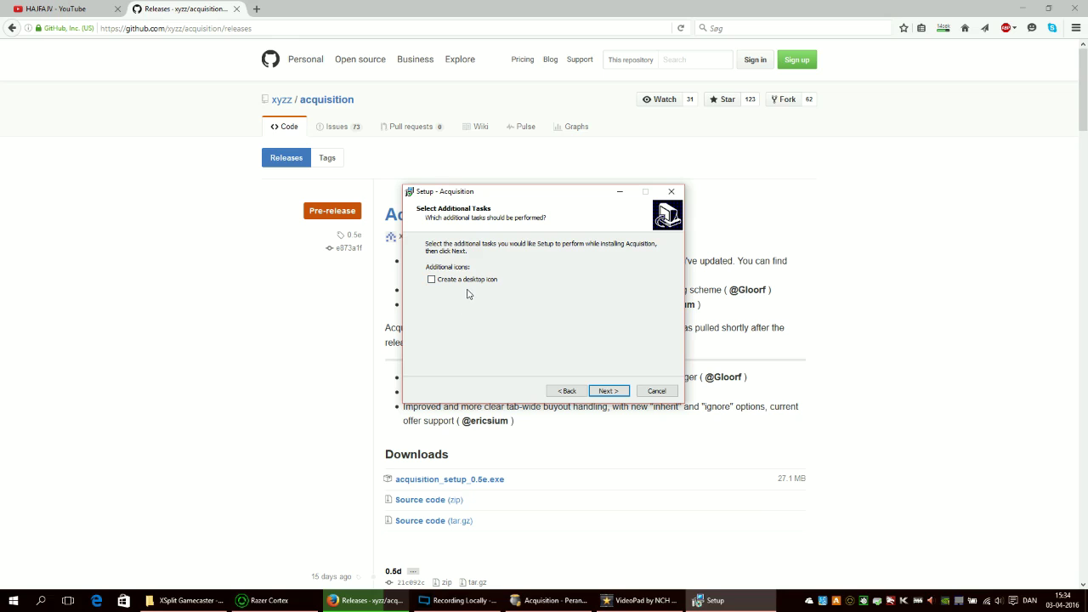
{"action": "left_click", "coordinate": [610, 394]}
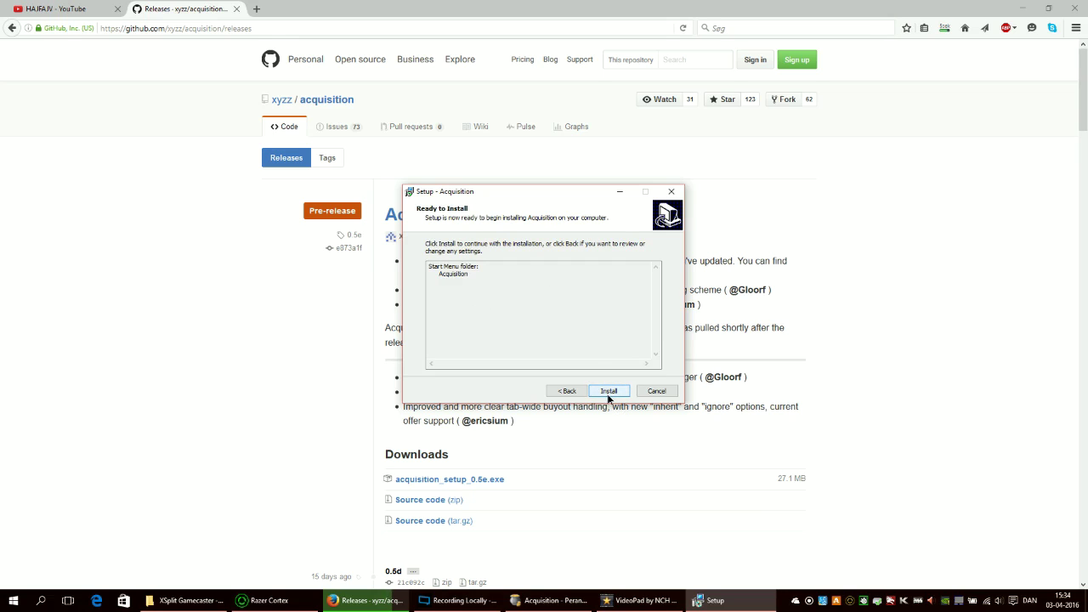
{"action": "left_click", "coordinate": [609, 393]}
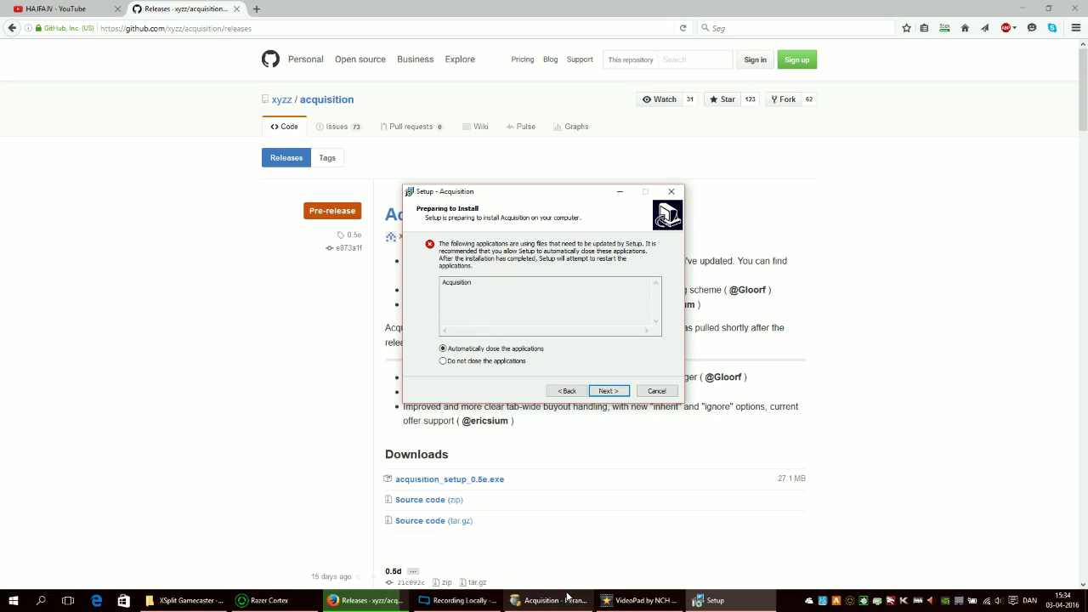
Close the already-running Acquisition so the installation can finish.
{"action": "right_click", "coordinate": [567, 600]}
{"action": "left_click", "coordinate": [561, 577]}
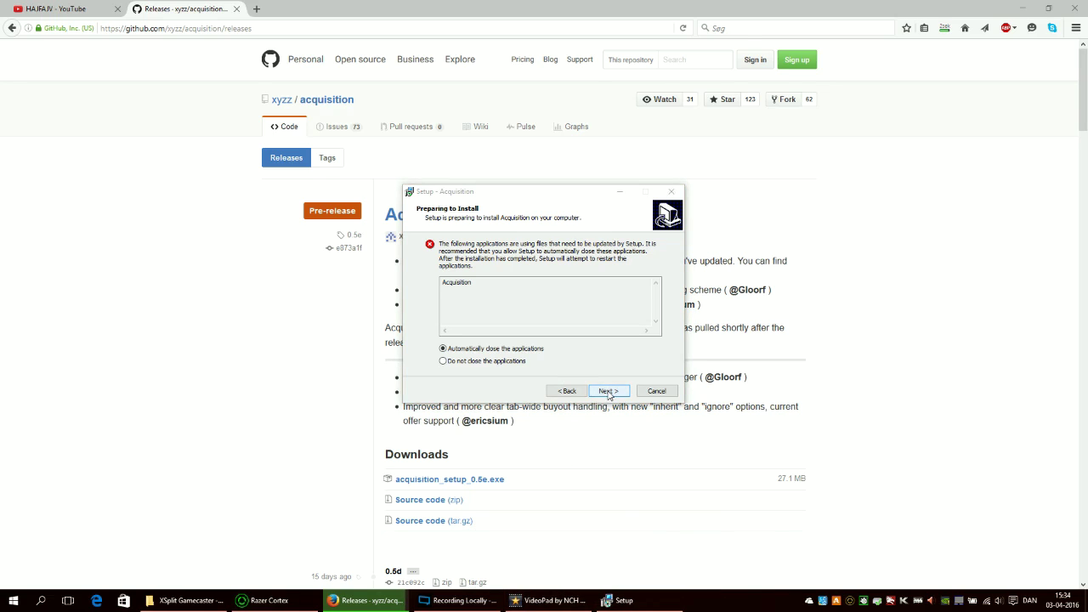
{"action": "left_click", "coordinate": [606, 390]}
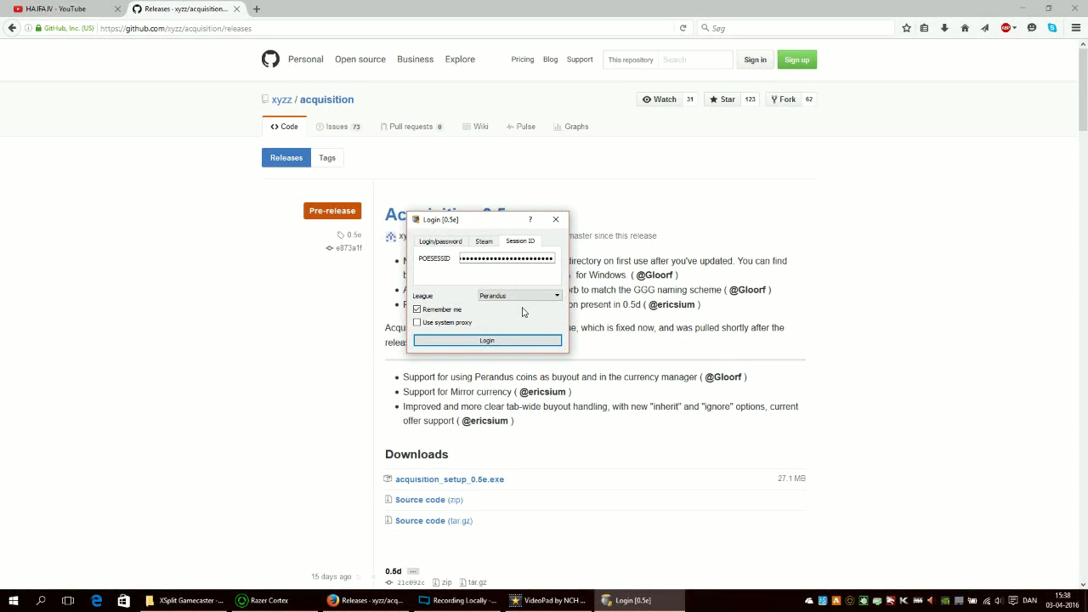
Choose Login/password sign-in in the Login dialog, leaving the league on Perandus.
{"action": "left_click", "coordinate": [438, 242]}
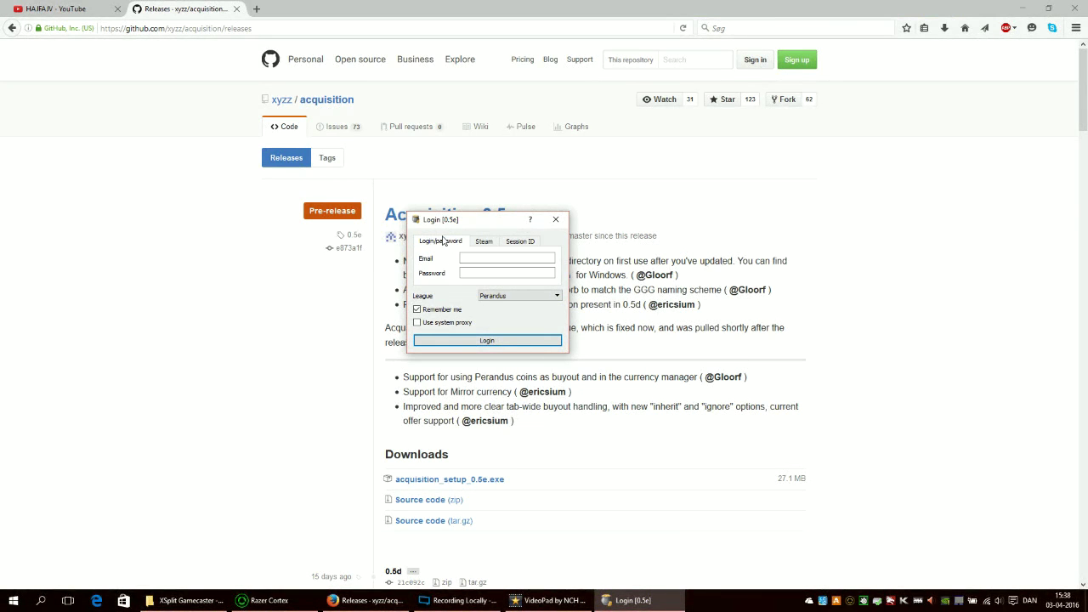
{"action": "left_click", "coordinate": [468, 259]}
{"action": "left_click", "coordinate": [541, 297]}
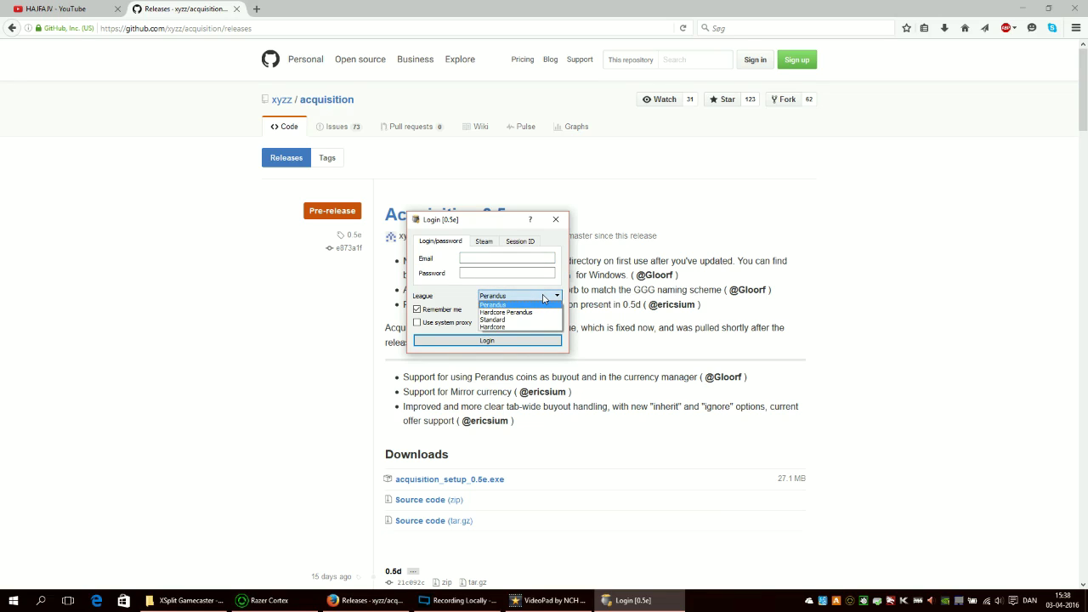
{"action": "left_click", "coordinate": [544, 297]}
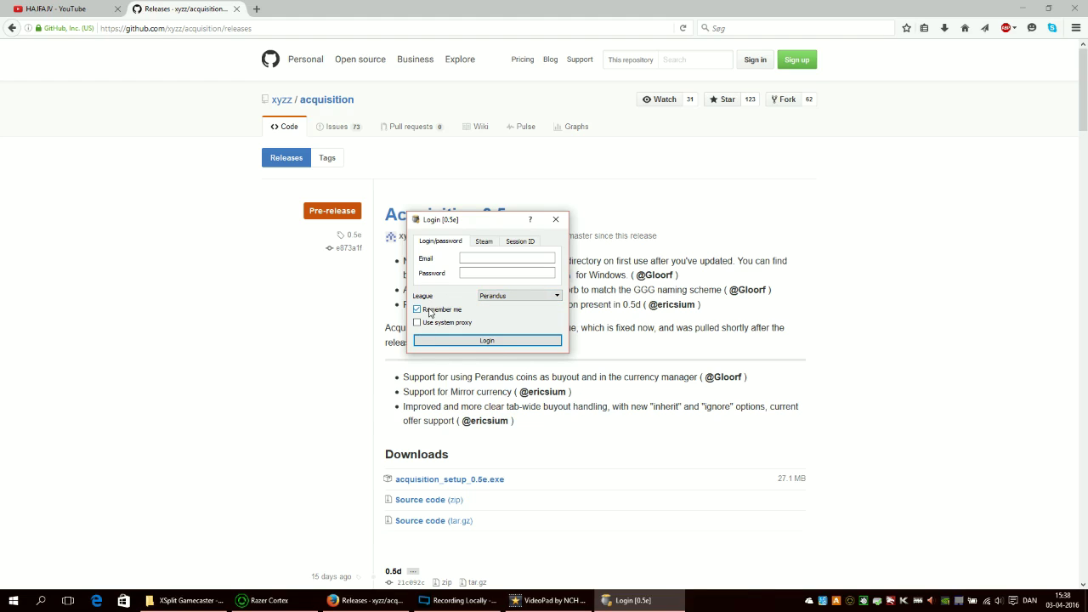
{"action": "left_click", "coordinate": [484, 241]}
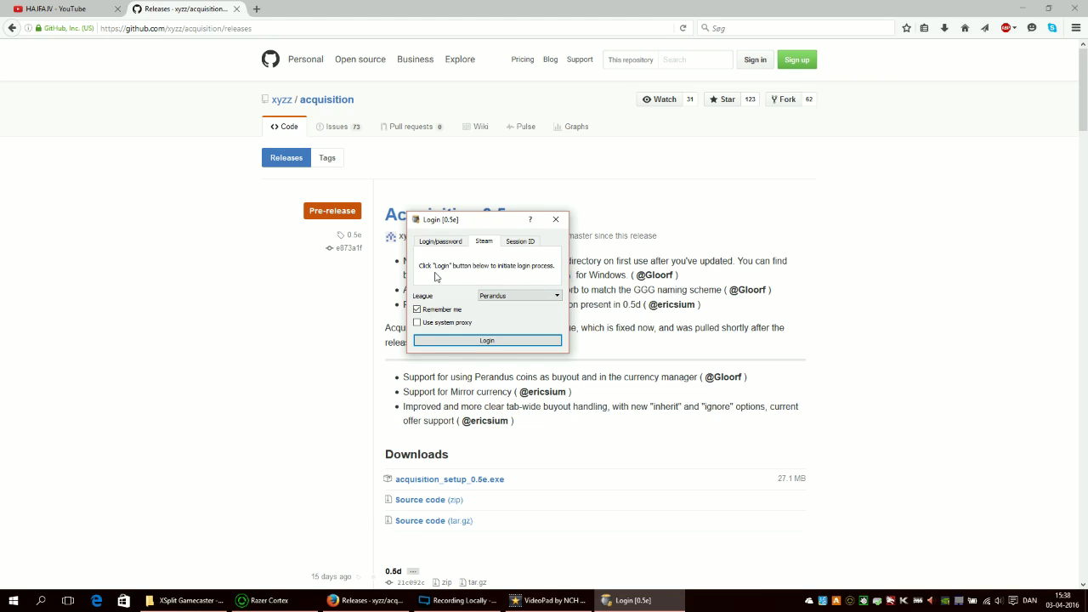
{"action": "left_click", "coordinate": [447, 242]}
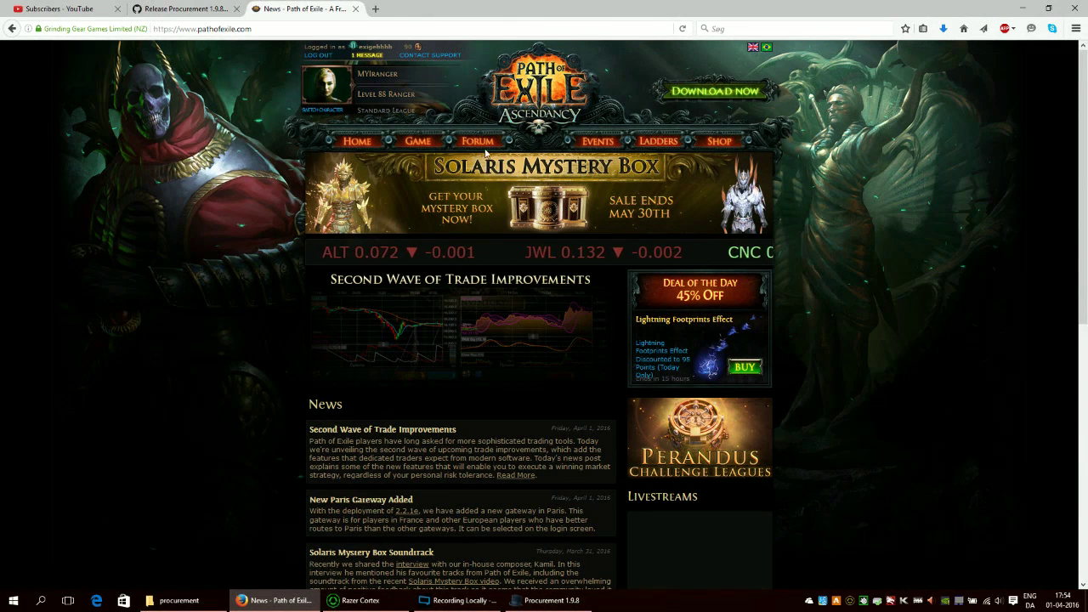
Expand the forum index's Trading section and open the Standard Perandus League - Shops board.
{"action": "mouse_move", "coordinate": [482, 146]}
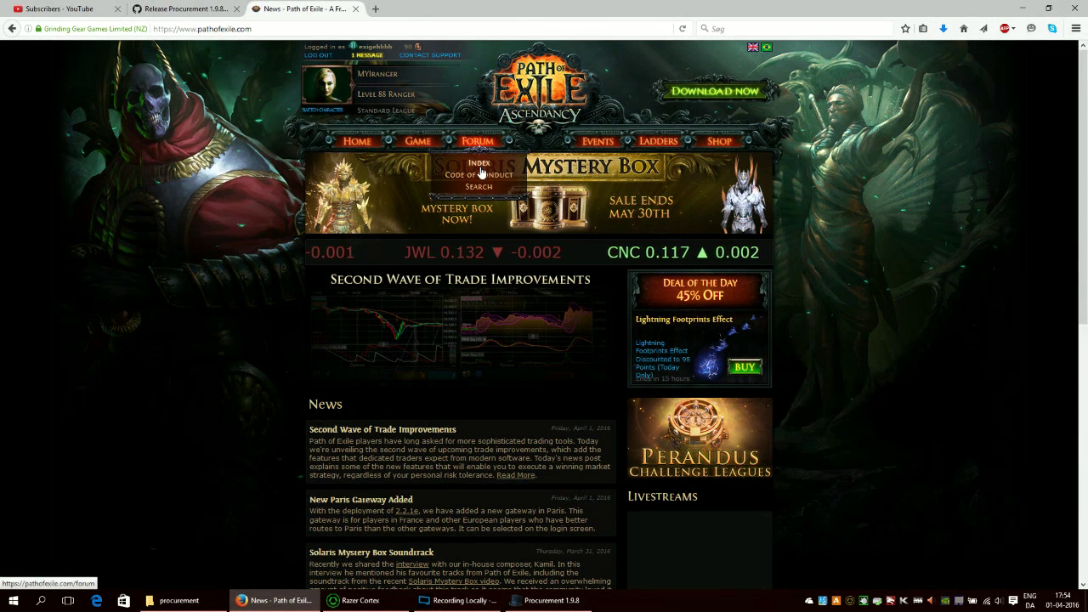
{"action": "left_click", "coordinate": [483, 164]}
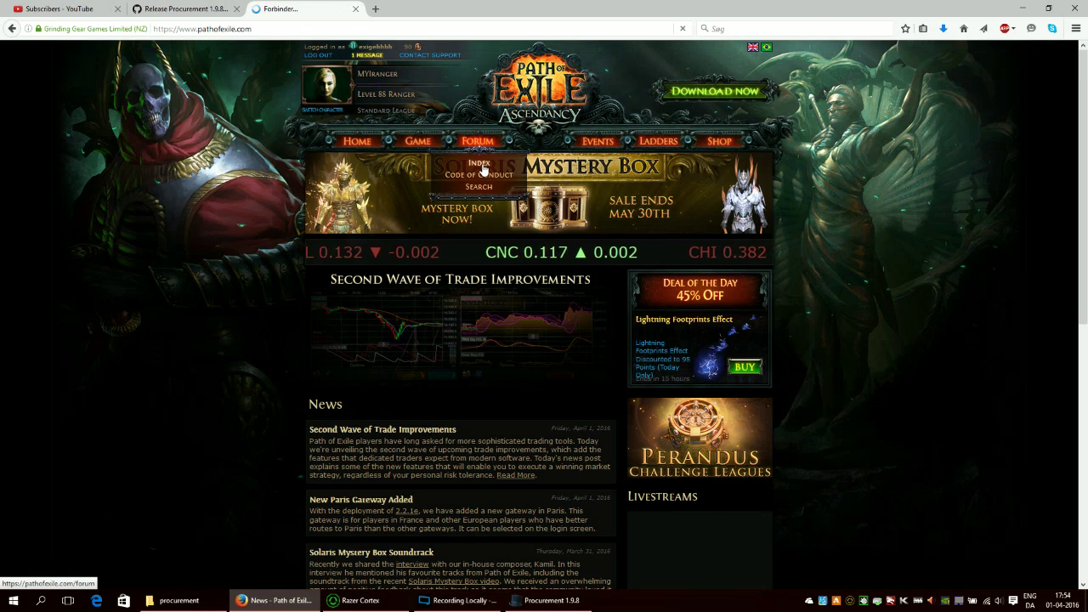
{"action": "scroll", "coordinate": [1086, 267], "scroll_direction": "down", "scroll_amount": 2}
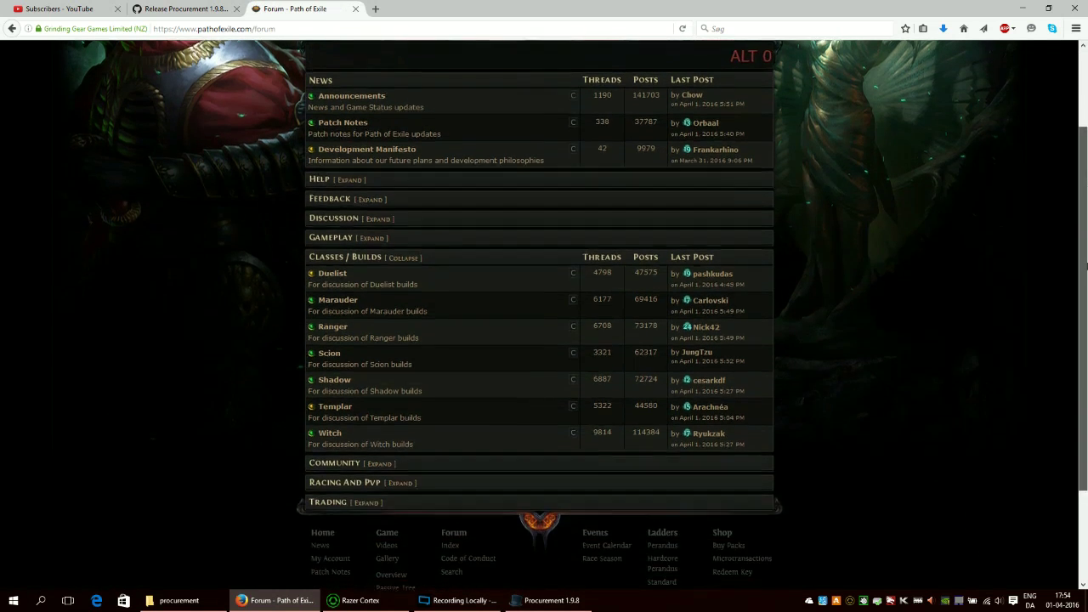
{"action": "scroll", "coordinate": [1085, 266], "scroll_direction": "down", "scroll_amount": 1}
{"action": "left_click", "coordinate": [366, 480]}
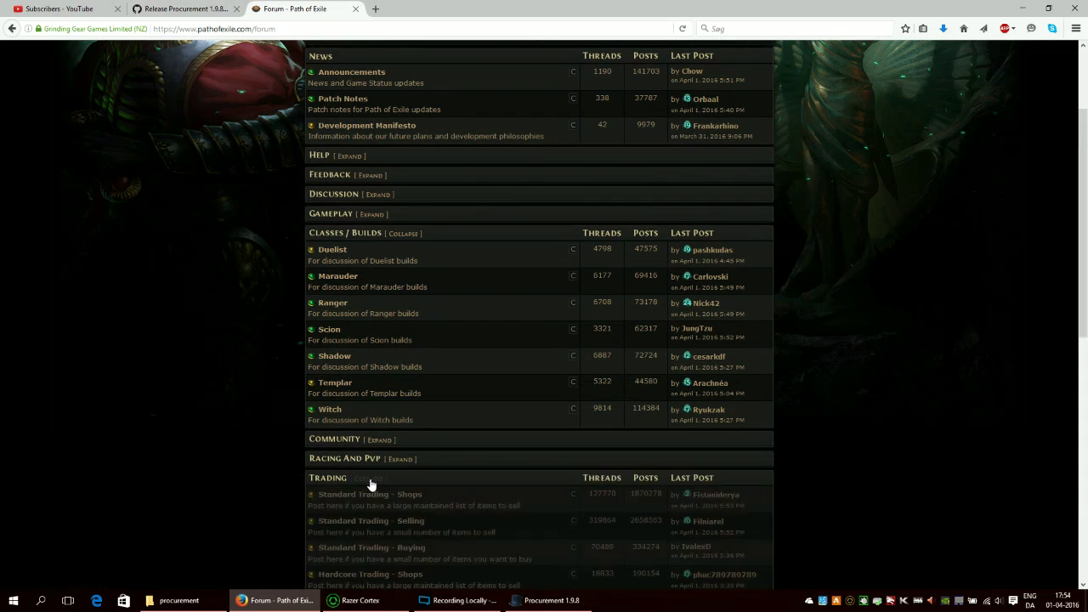
{"action": "scroll", "coordinate": [366, 481], "scroll_direction": "down", "scroll_amount": 2}
{"action": "scroll", "coordinate": [1020, 281], "scroll_direction": "down", "scroll_amount": 5}
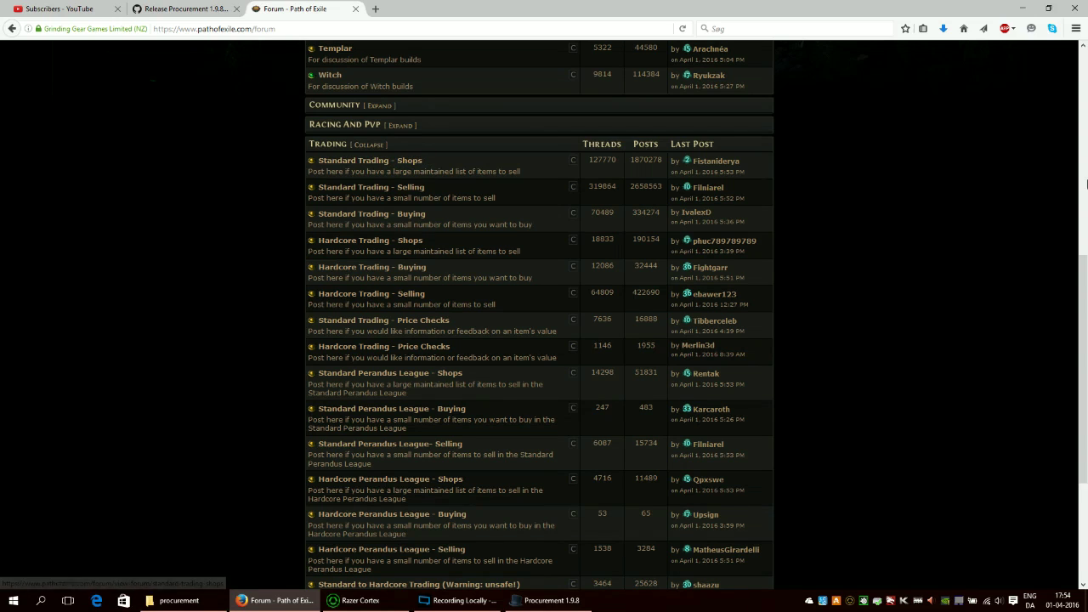
{"action": "scroll", "coordinate": [1083, 255], "scroll_direction": "down", "scroll_amount": 1}
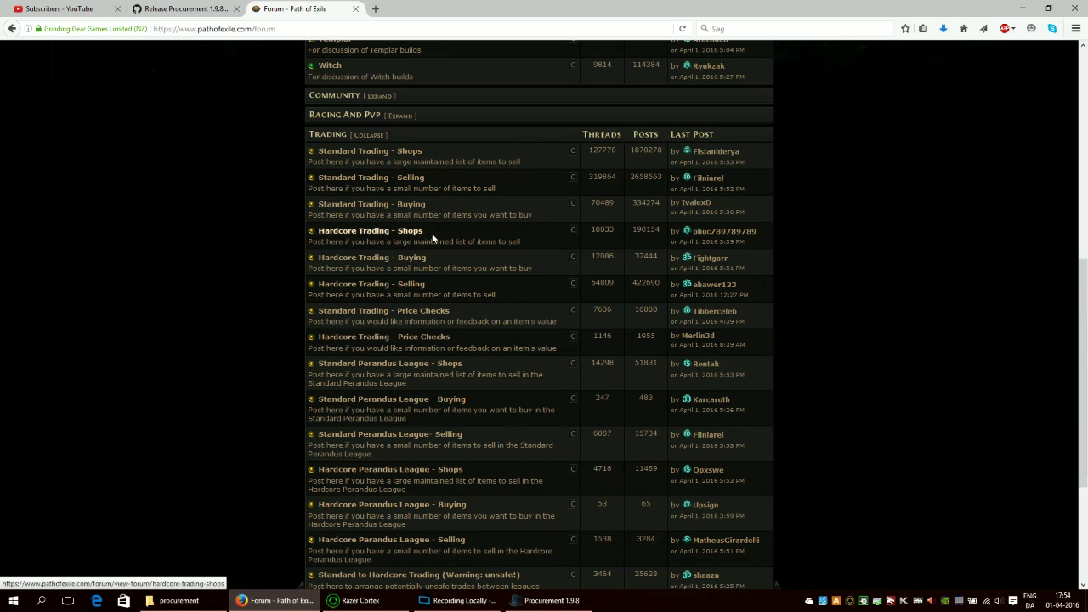
{"action": "scroll", "coordinate": [968, 312], "scroll_direction": "down", "scroll_amount": 1}
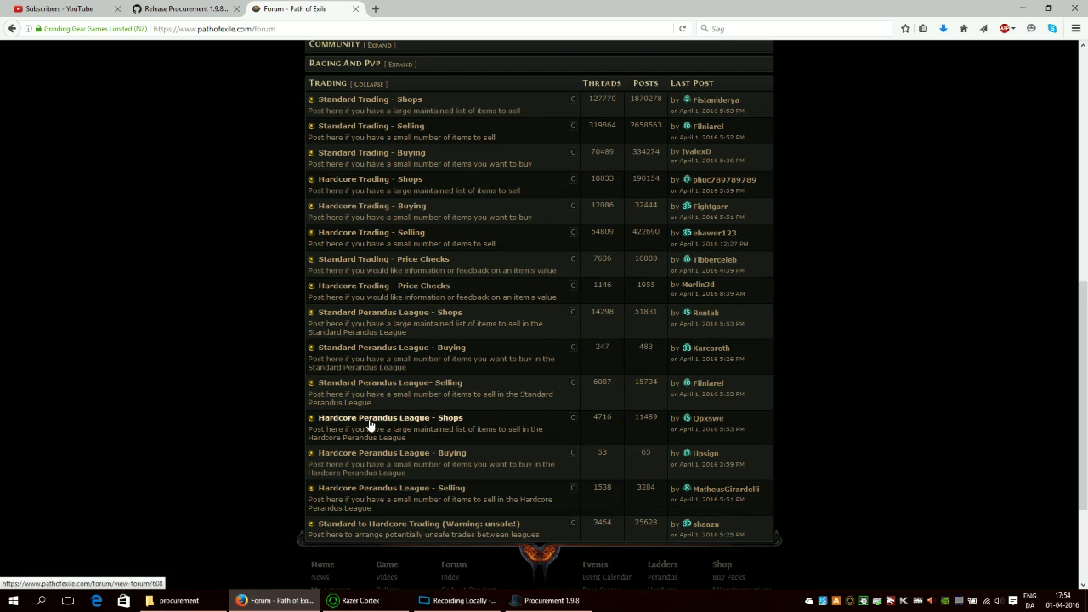
{"action": "left_click", "coordinate": [444, 314]}
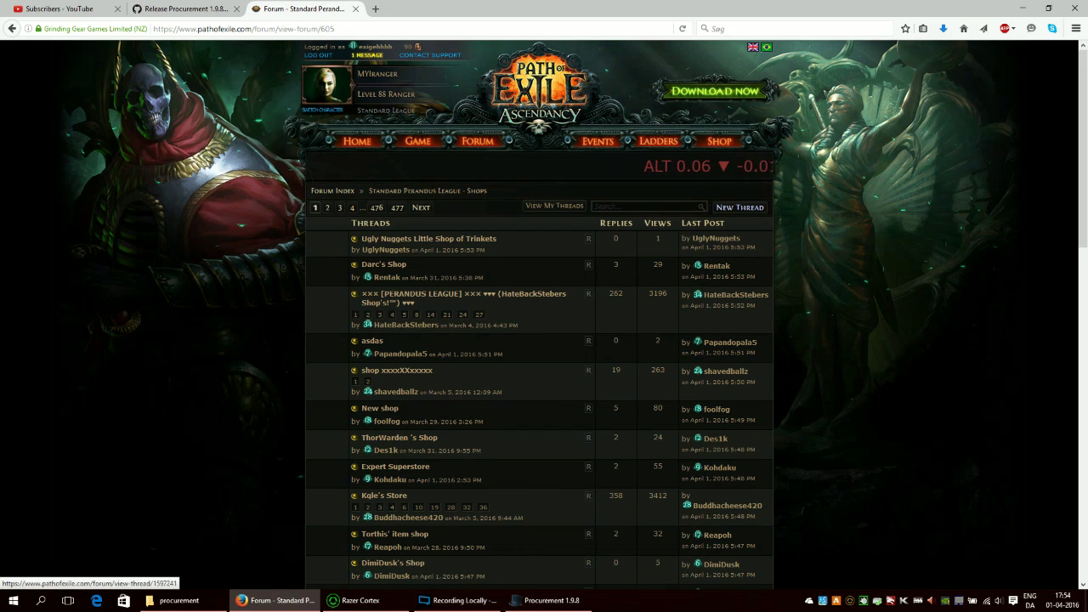
Start a new thread titled HAJFAJV's Shop.
{"action": "left_click", "coordinate": [762, 210]}
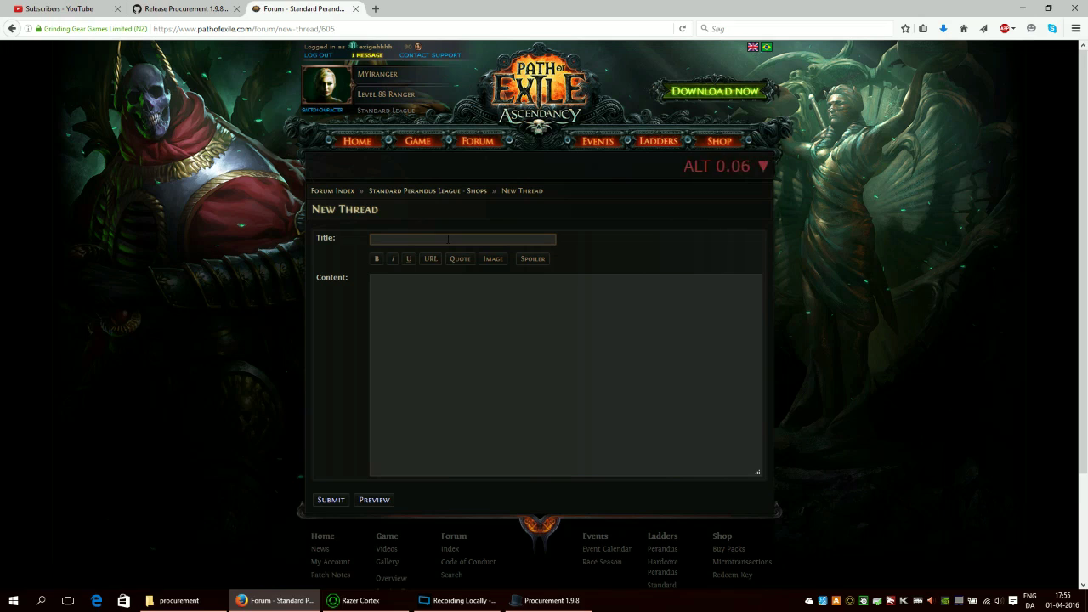
{"action": "left_click", "coordinate": [448, 239]}
{"action": "type", "text": "HAJFAJV's SHOP"}
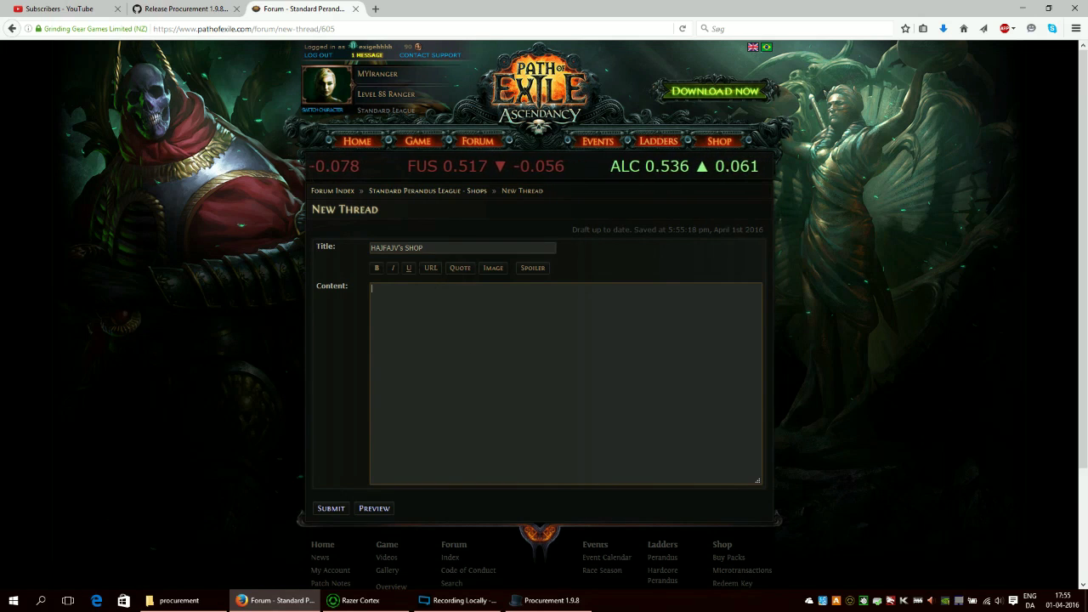
{"action": "left_click_drag", "start_coordinate": [437, 246], "coordinate": [408, 247]}
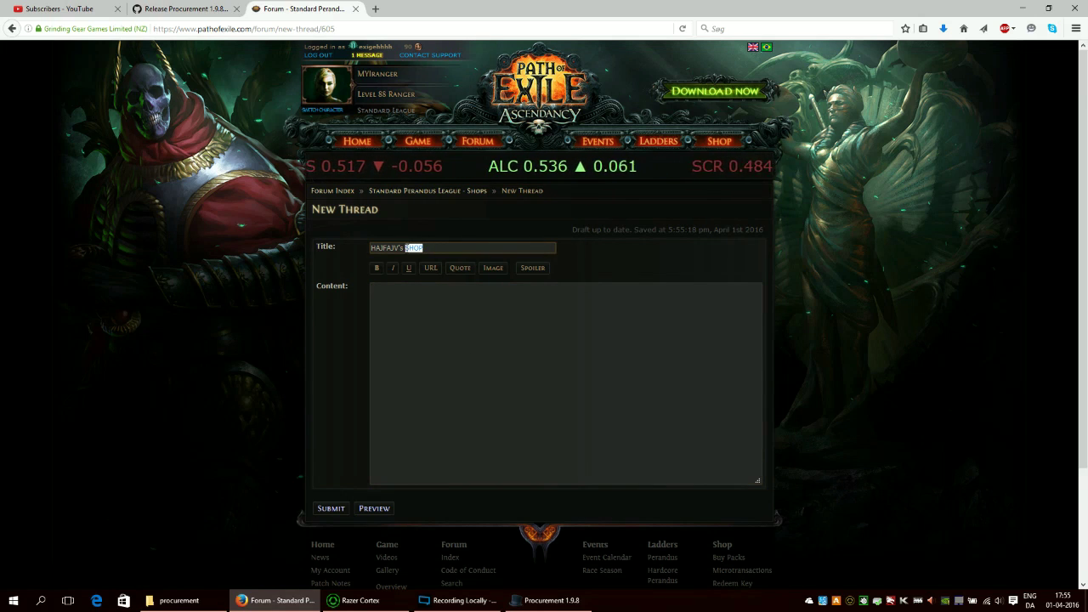
{"action": "type", "text": "Shop"}
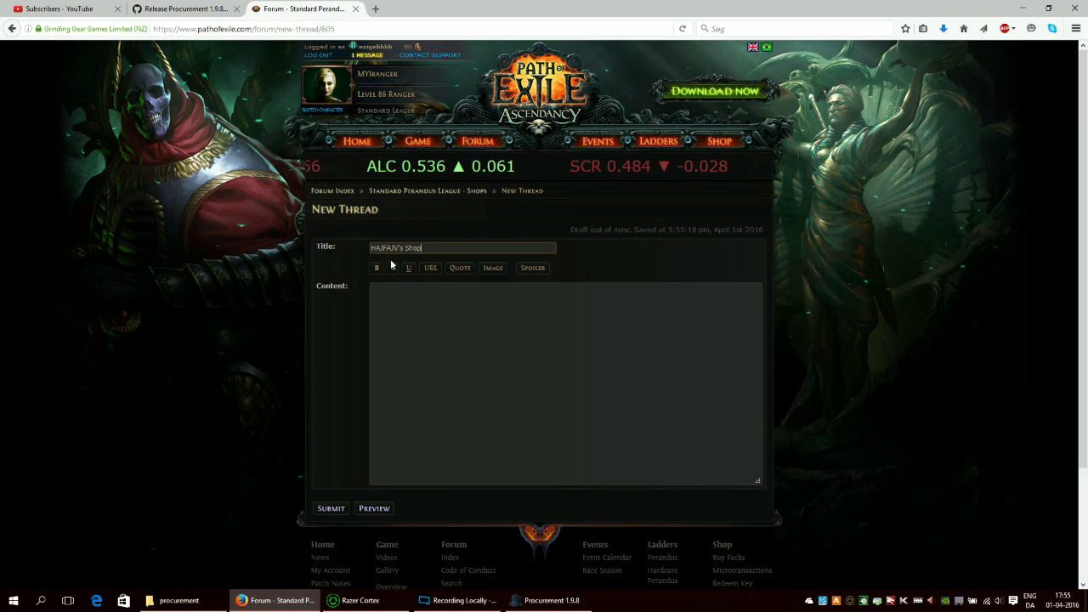
Enter placeholder post content, submit the thread, and select its number in the address bar.
{"action": "left_click", "coordinate": [519, 327]}
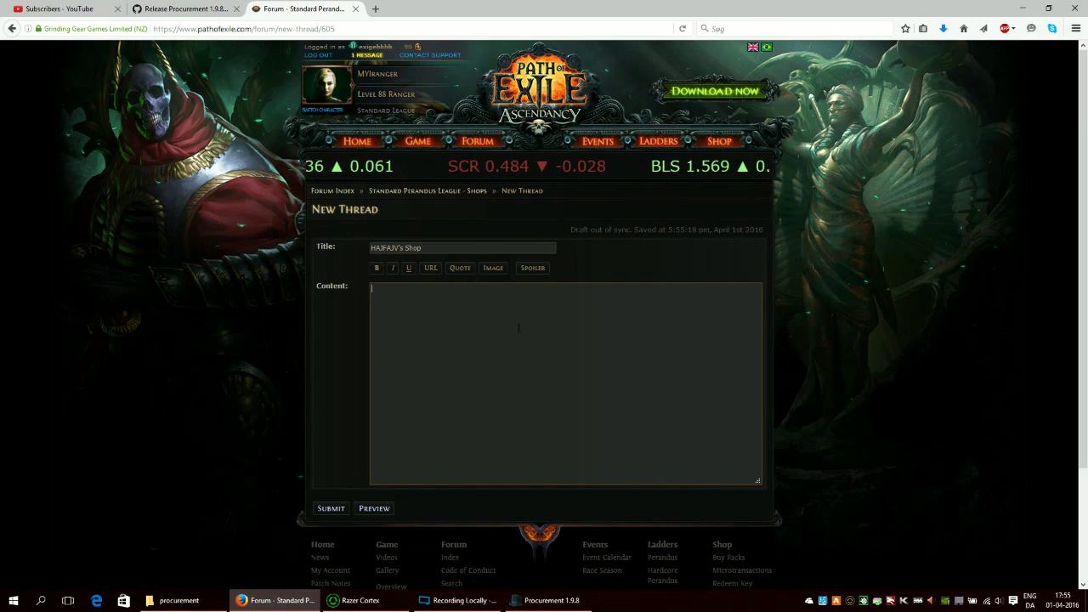
{"action": "type", "text": "...................."}
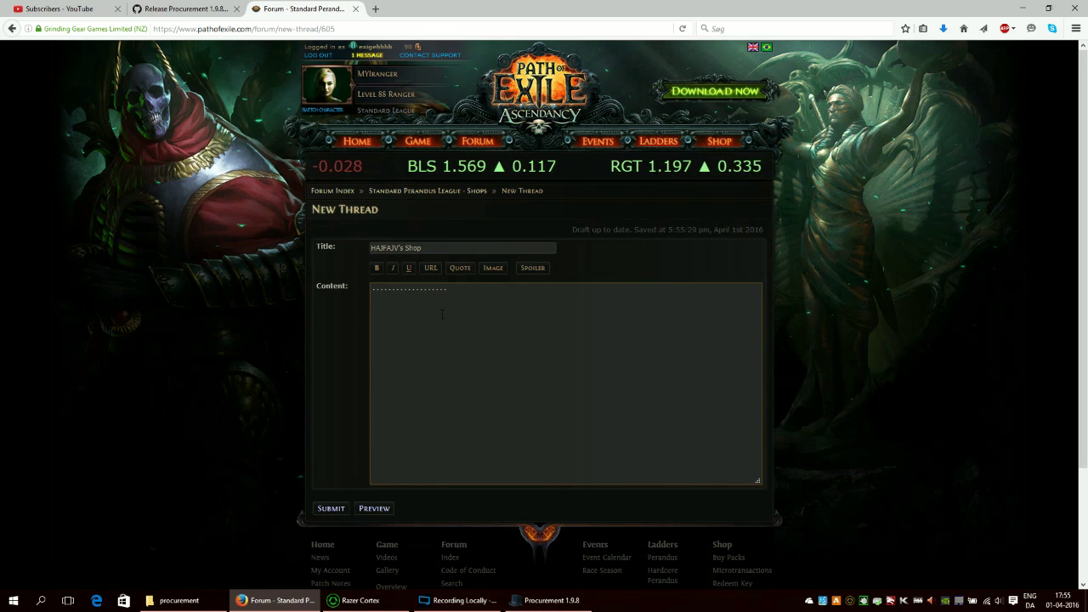
{"action": "triple_click", "coordinate": [510, 293]}
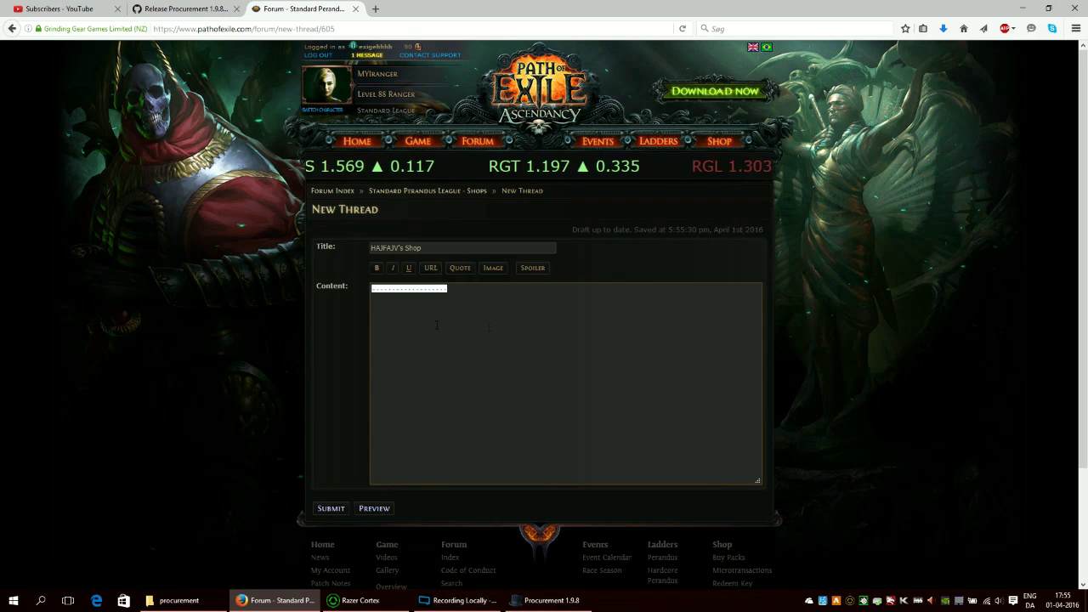
{"action": "left_click", "coordinate": [510, 293]}
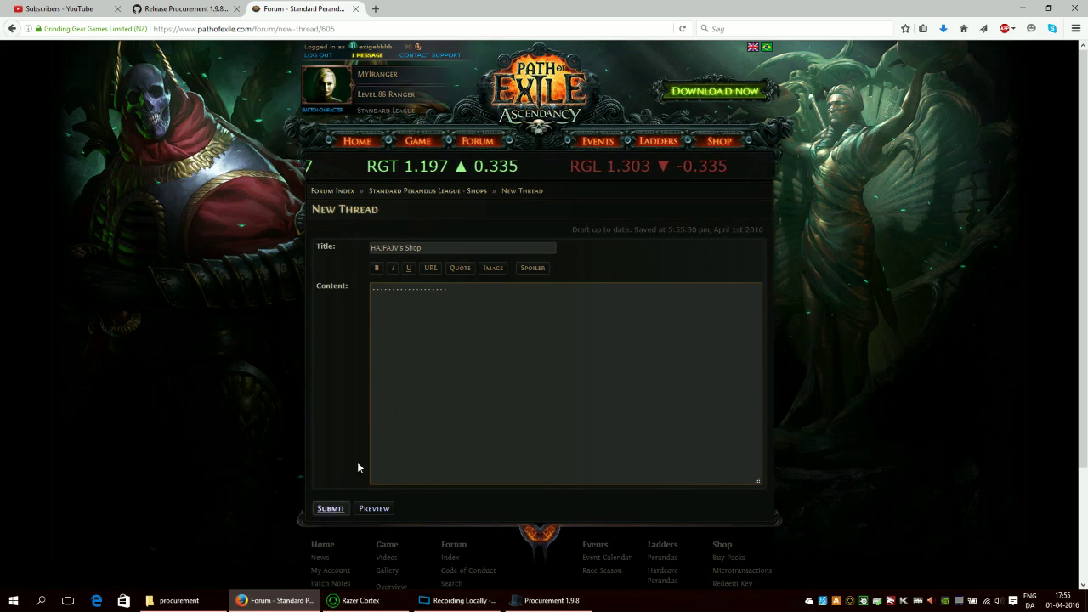
{"action": "key", "text": "ctrl+a"}
{"action": "type", "text": "dafertdafg"}
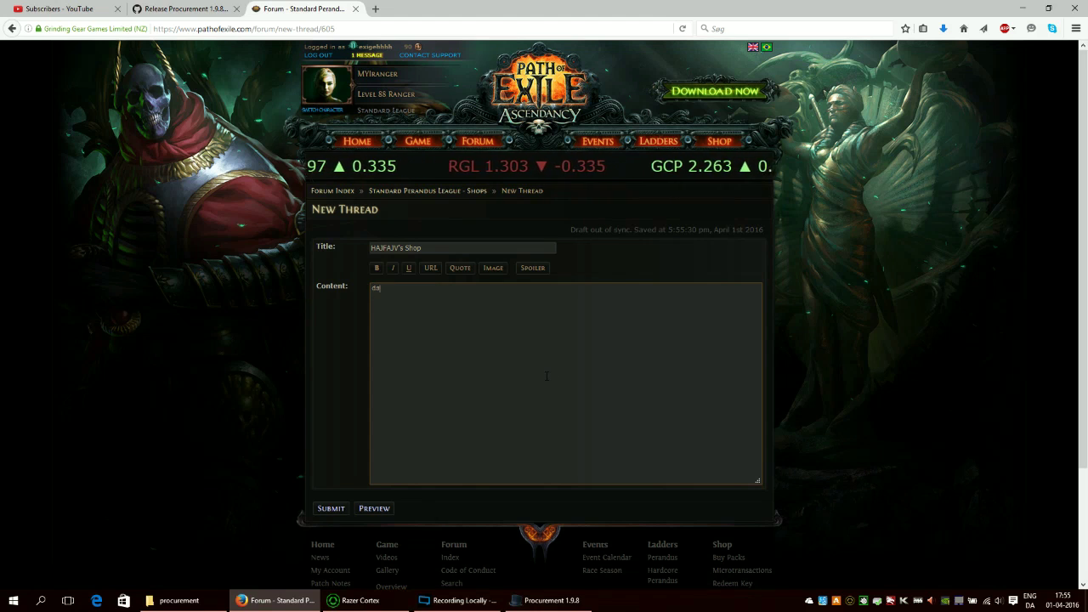
{"action": "left_click", "coordinate": [330, 510]}
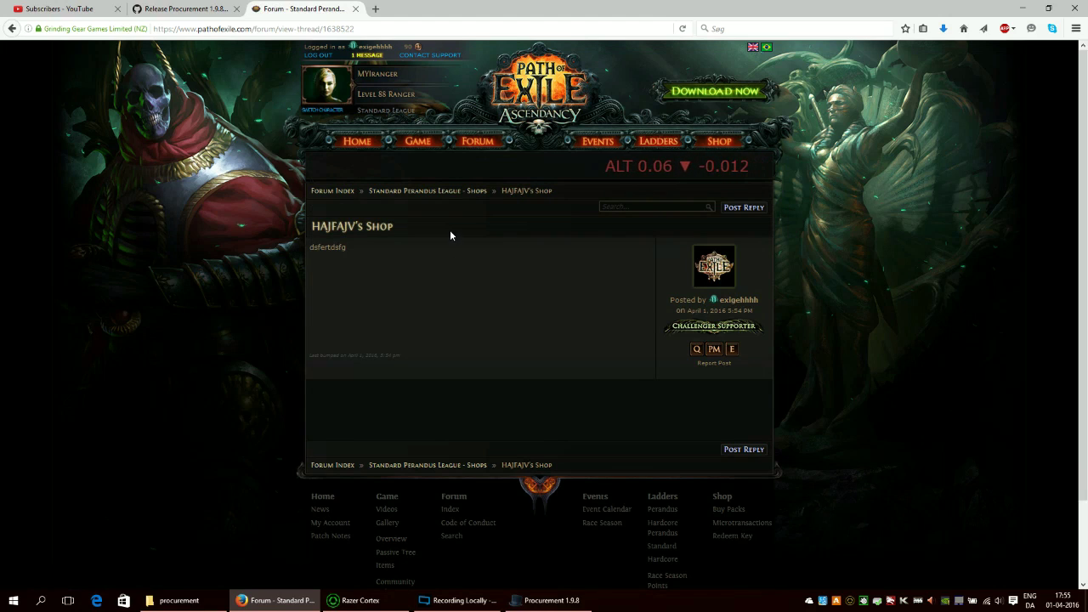
{"action": "double_click", "coordinate": [337, 28]}
{"action": "mouse_move", "coordinate": [381, 125]}
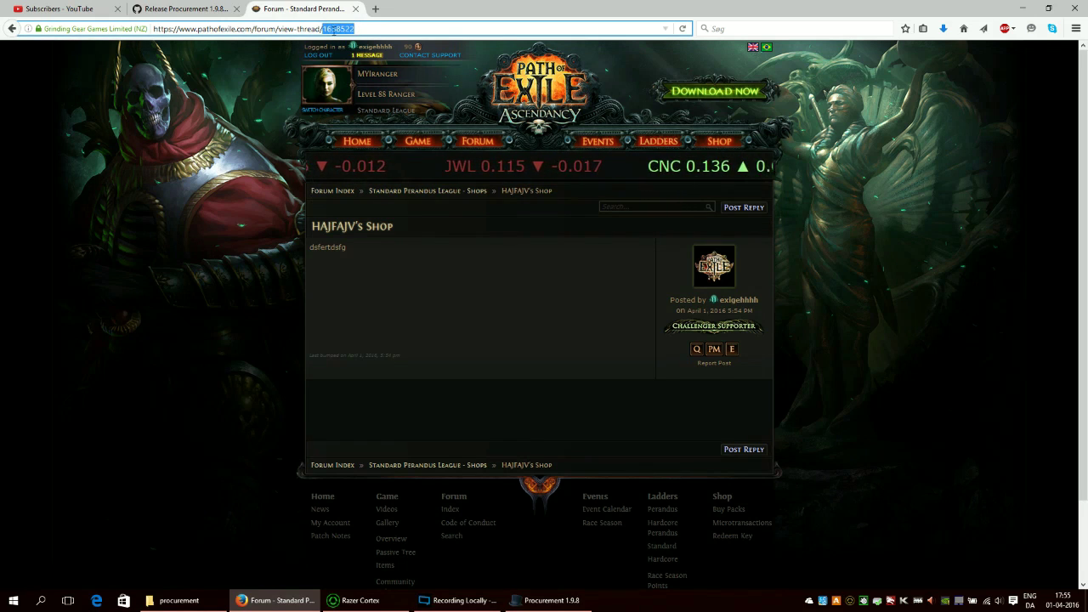
Copy thread number 1638522 from the address bar and bring Procurement forward.
{"action": "mouse_move", "coordinate": [418, 241]}
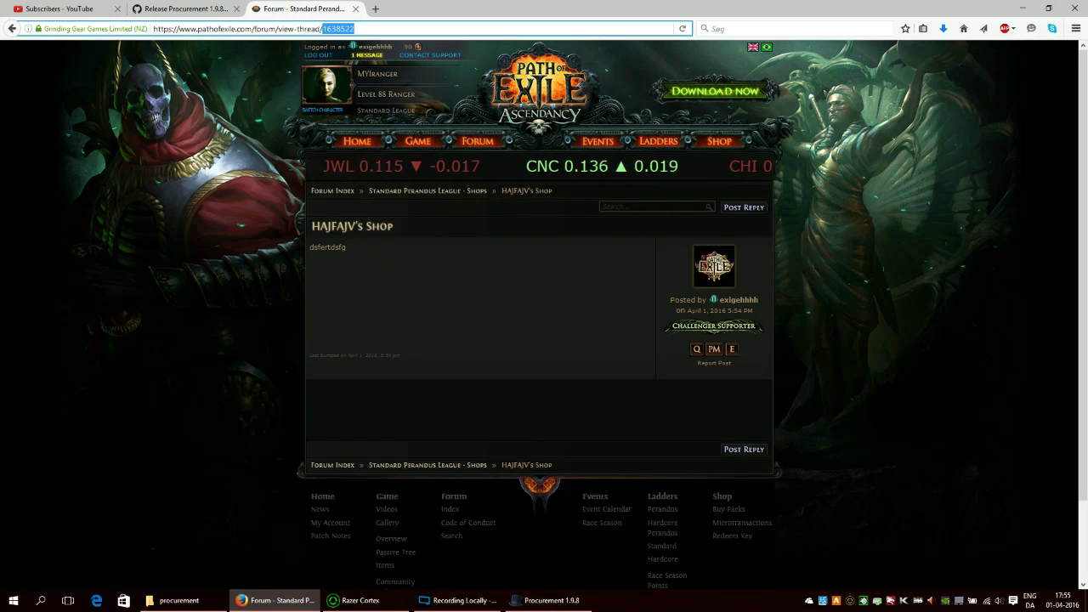
{"action": "right_click", "coordinate": [343, 29]}
{"action": "left_click", "coordinate": [370, 67]}
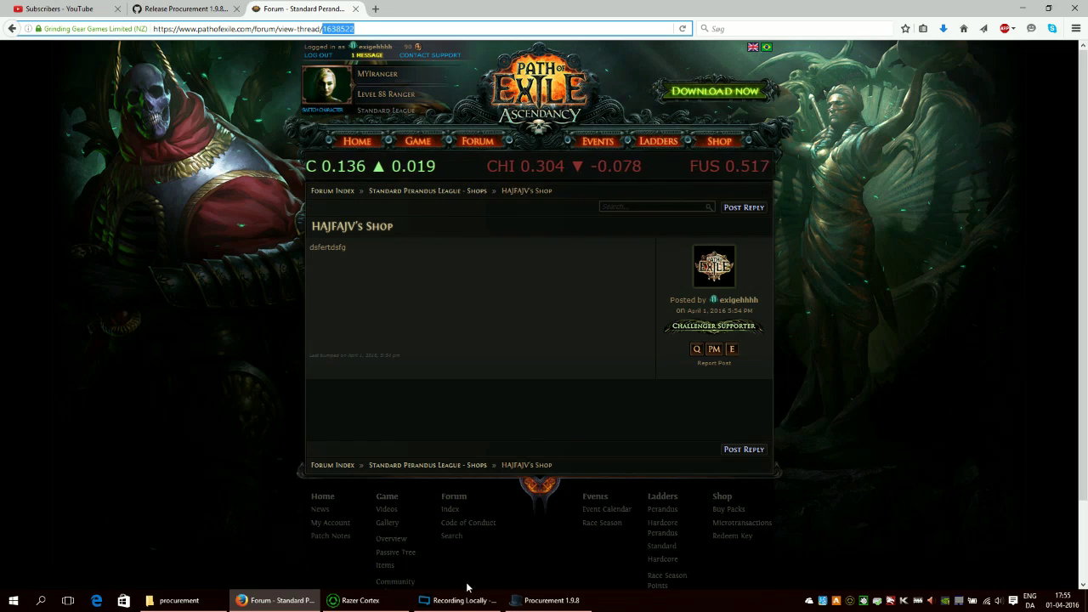
{"action": "left_click", "coordinate": [552, 601]}
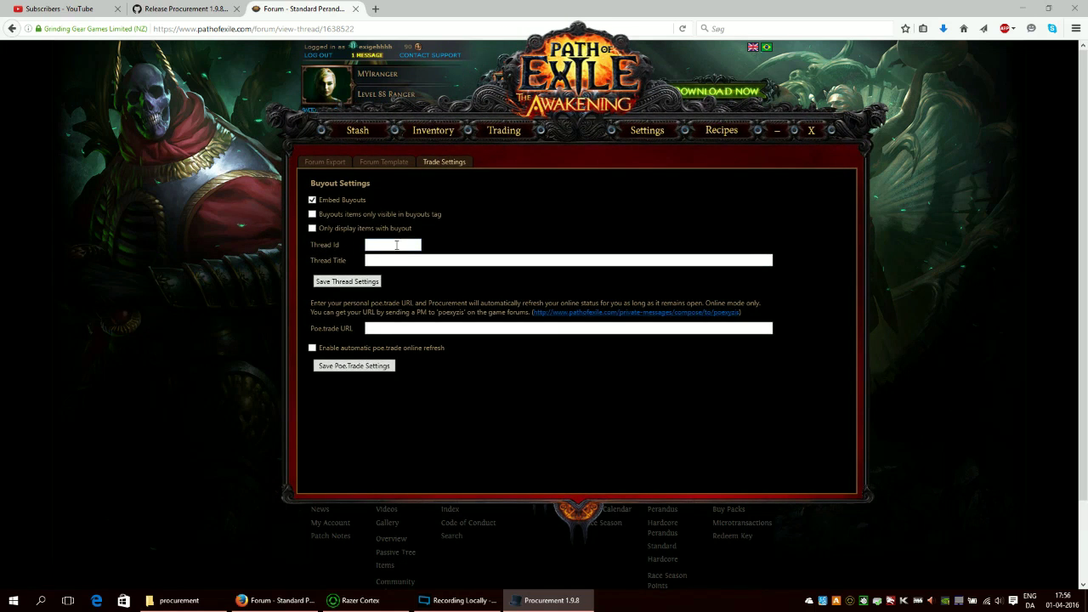
Save Procurement thread settings with Thread Id 1638522 and title HAJFAJV's Shop.
{"action": "key", "text": "ctrl+v"}
{"action": "left_click", "coordinate": [493, 262]}
{"action": "type", "text": "HAJFAJV's Shop"}
{"action": "left_click", "coordinate": [372, 282]}
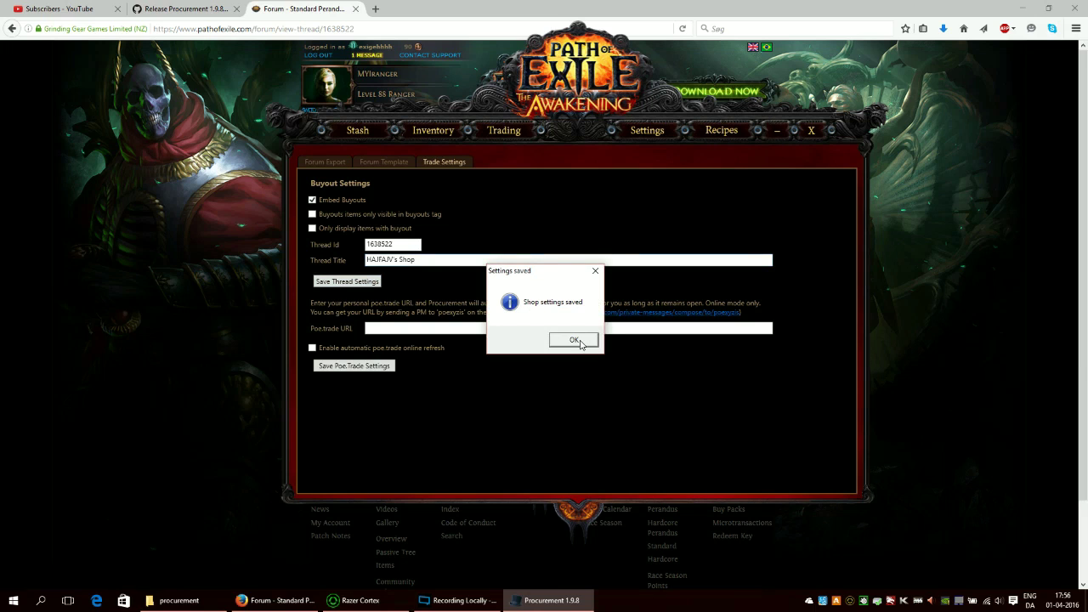
{"action": "left_click", "coordinate": [575, 341]}
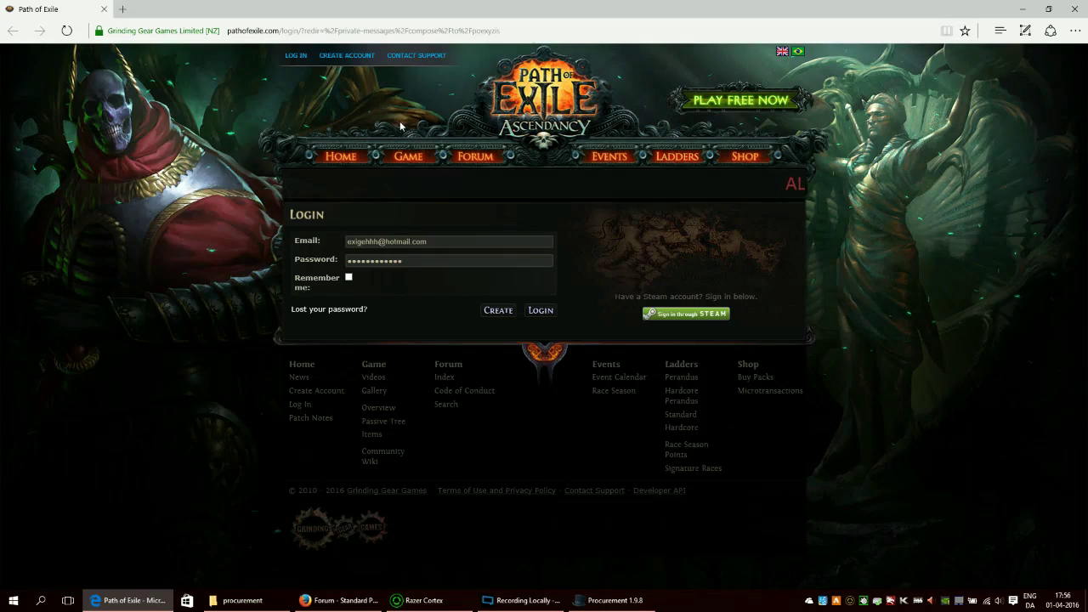
Log in to the Path of Exile website to reach the Compose Private Message page.
{"action": "left_click", "coordinate": [541, 311]}
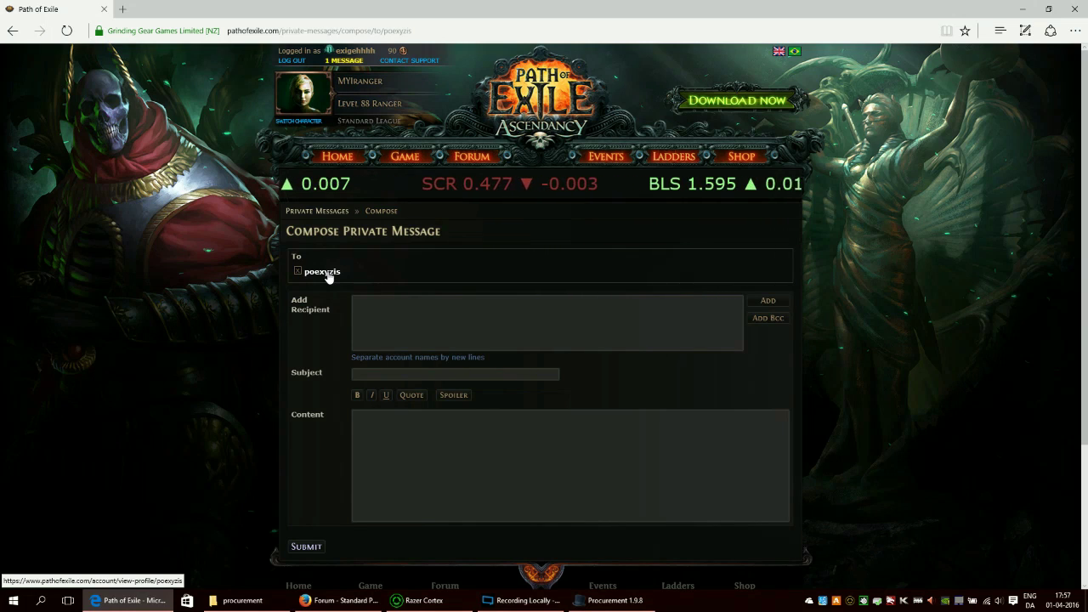
Fill the message Subject with 'sdkfjdskf' and the Content with 'dkcjdrt'.
{"action": "left_click", "coordinate": [440, 321]}
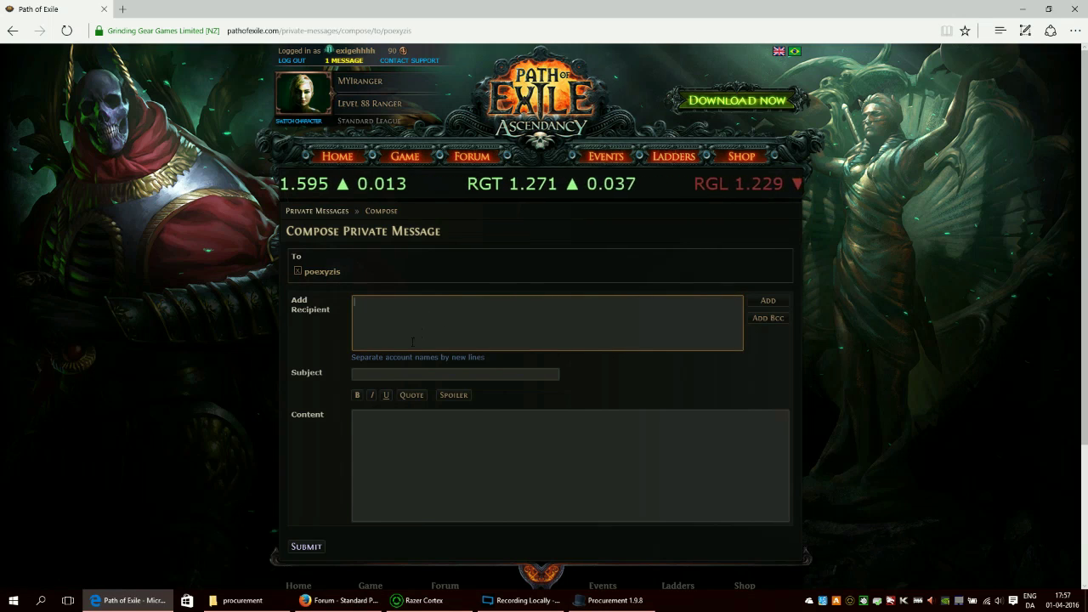
{"action": "left_click", "coordinate": [416, 375]}
{"action": "type", "text": "sdkfjdskf"}
{"action": "key", "text": "Tab"}
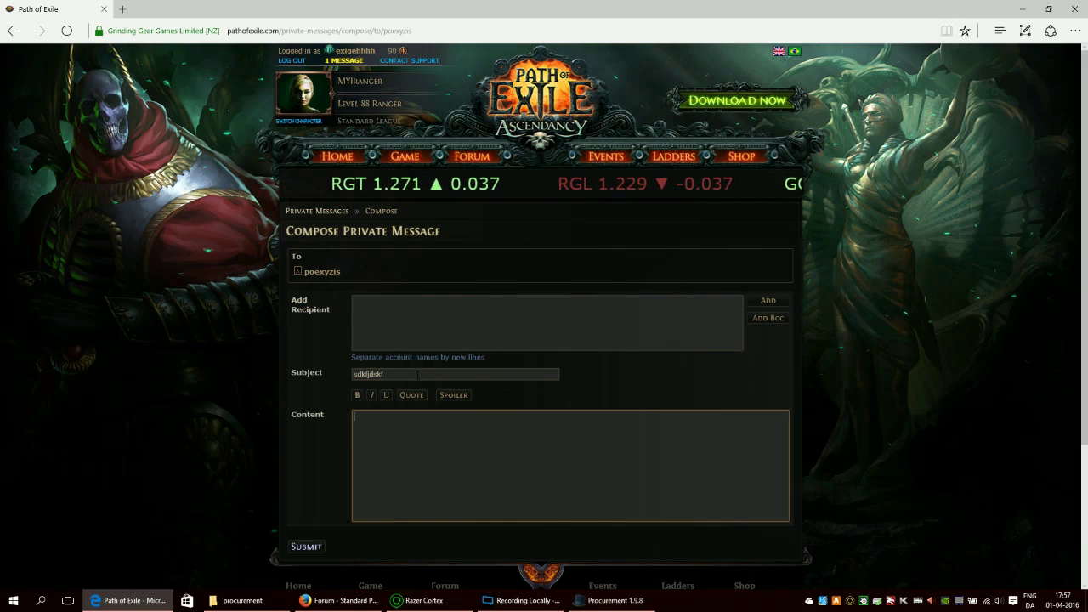
{"action": "type", "text": "dkcjdrt"}
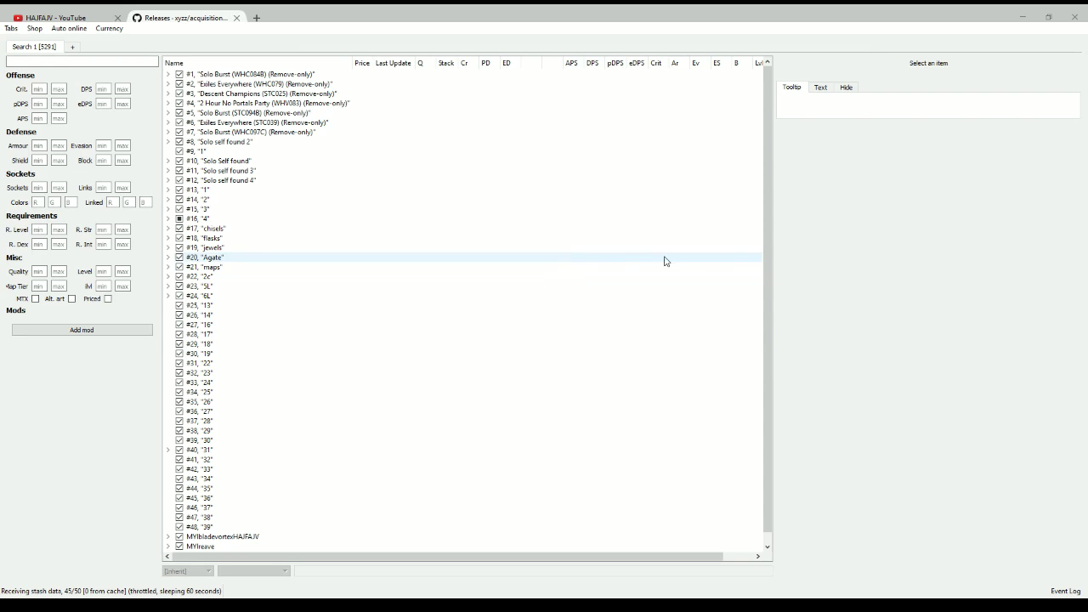
Toggle stash tab #16 "4" out of the search in Acquisition's tab list.
{"action": "scroll", "coordinate": [768, 240], "scroll_direction": "down", "scroll_amount": 1}
{"action": "scroll", "coordinate": [765, 208], "scroll_direction": "up", "scroll_amount": 1}
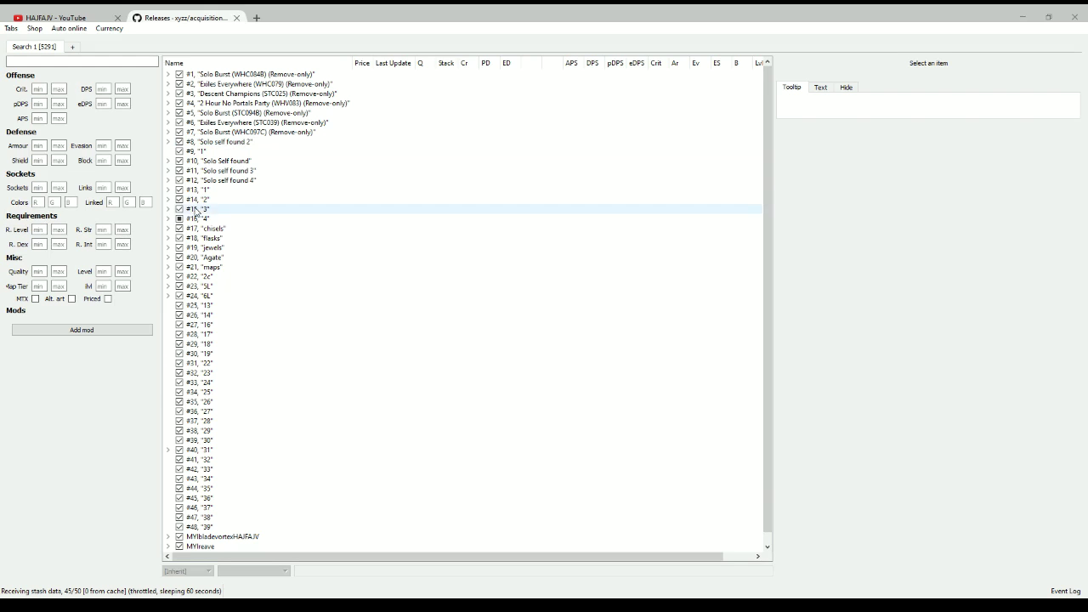
{"action": "left_click", "coordinate": [180, 219]}
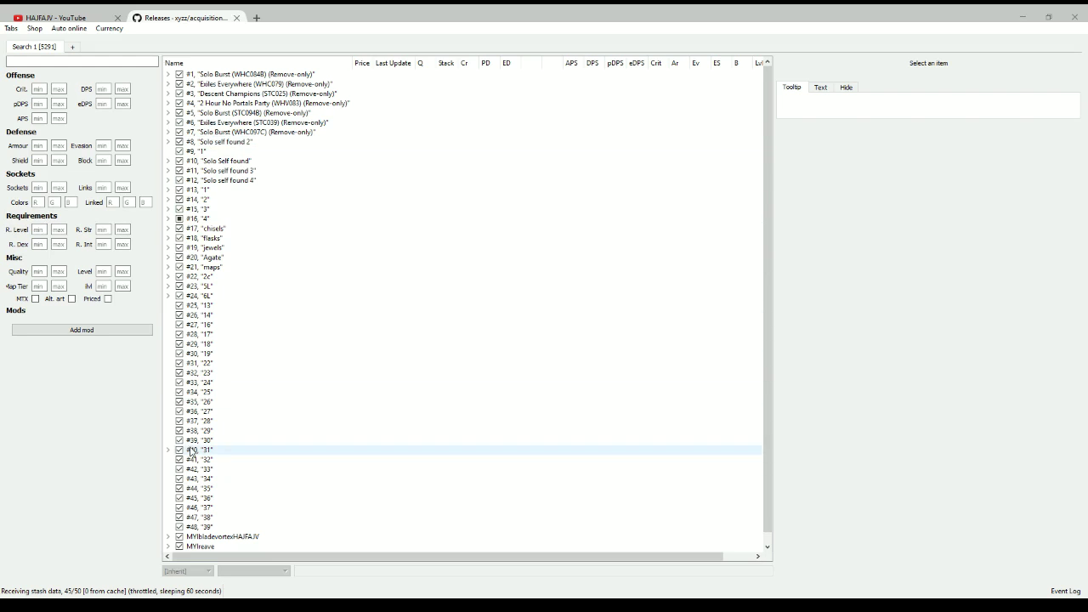
Expand stash tab #16 "4" and show the Ethereal Knives gem's tooltip.
{"action": "left_click", "coordinate": [169, 219]}
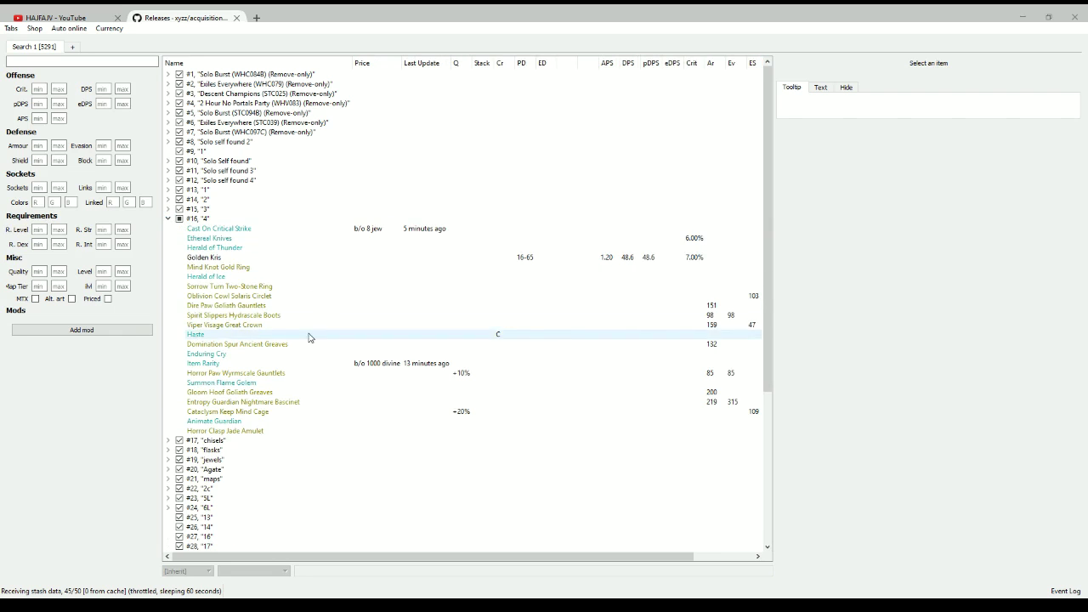
{"action": "left_click", "coordinate": [332, 241]}
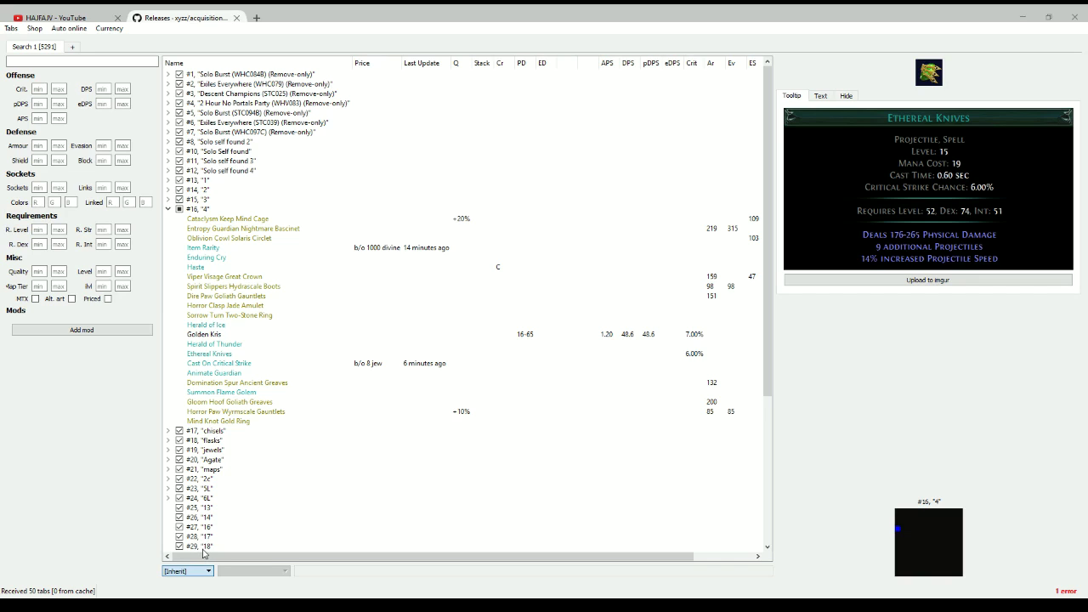
Make Ethereal Knives a buyout listing priced in Chromatic Orbs.
{"action": "key", "text": "Down"}
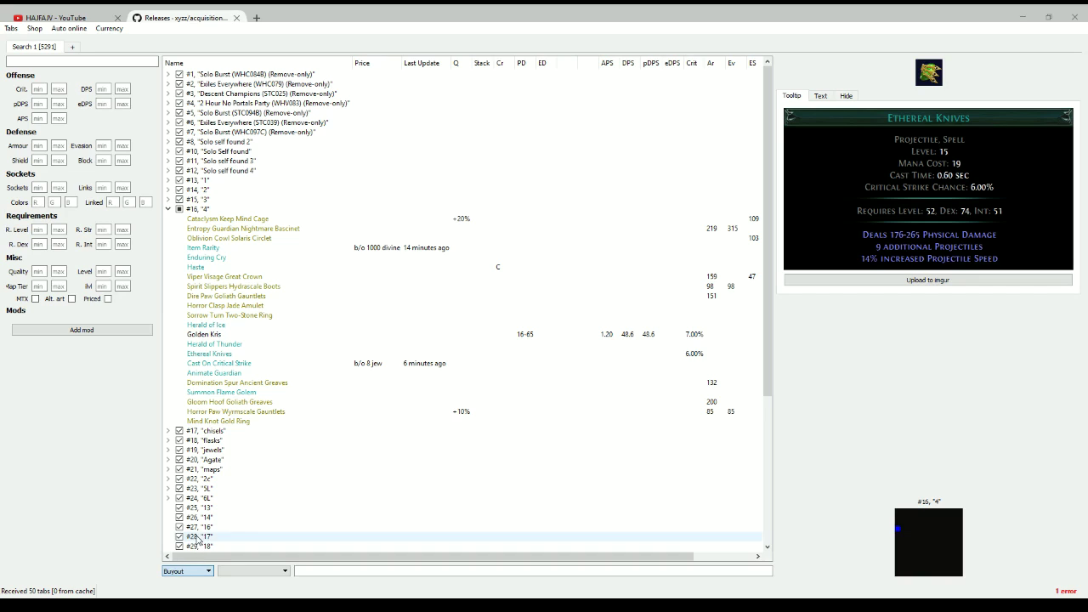
{"action": "key", "text": "Tab"}
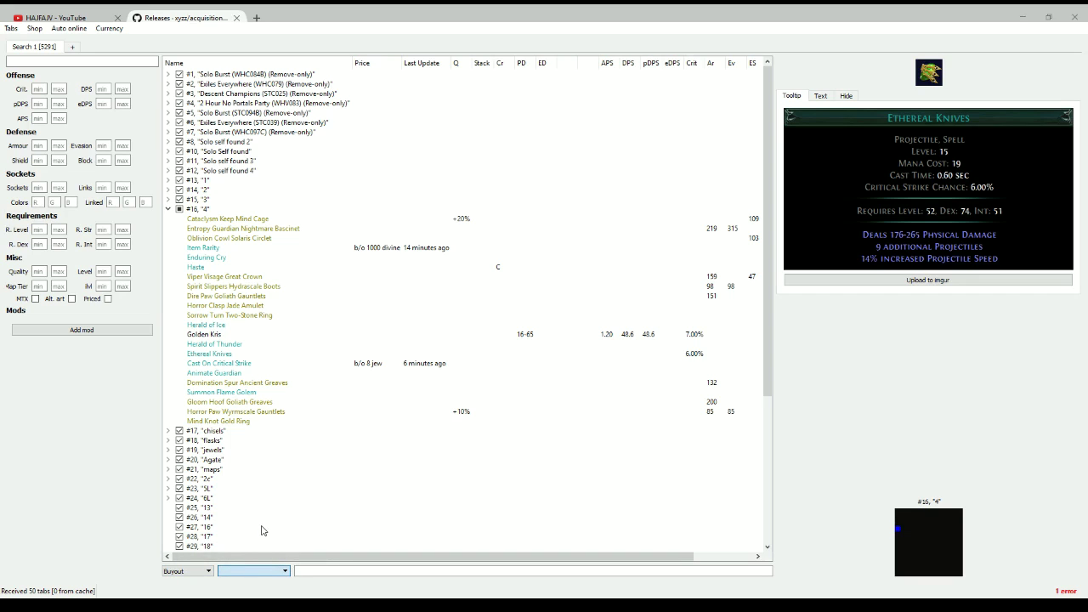
{"action": "type", "text": "chr"}
{"action": "key", "text": "Tab"}
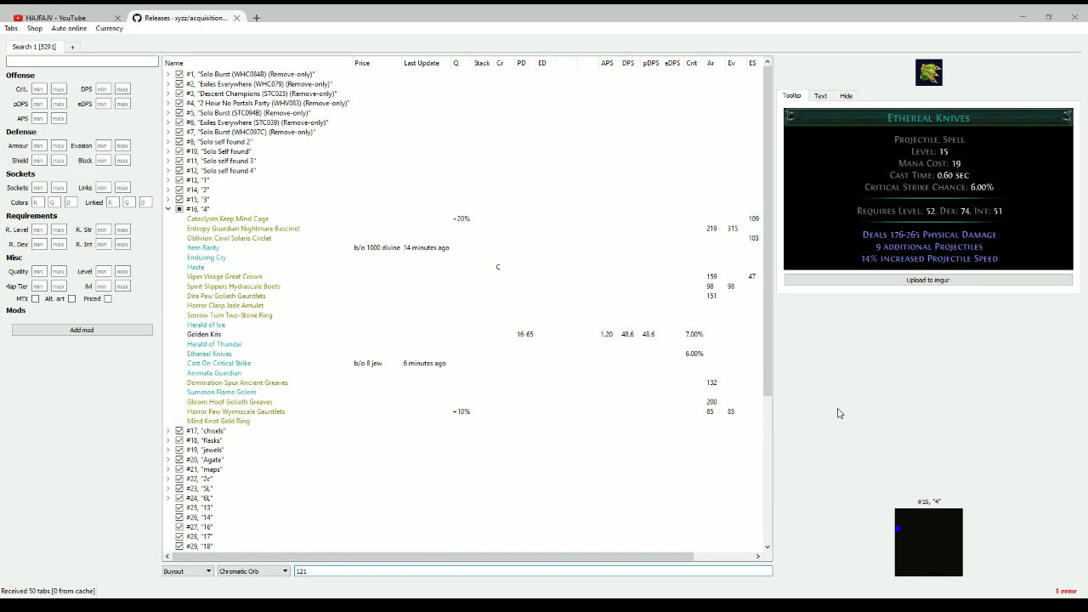
Look over the Spirit Slippers boots and the Enduring Cry and Cast On Critical Strike gems, then reselect Ethereal Knives.
{"action": "left_click", "coordinate": [413, 287]}
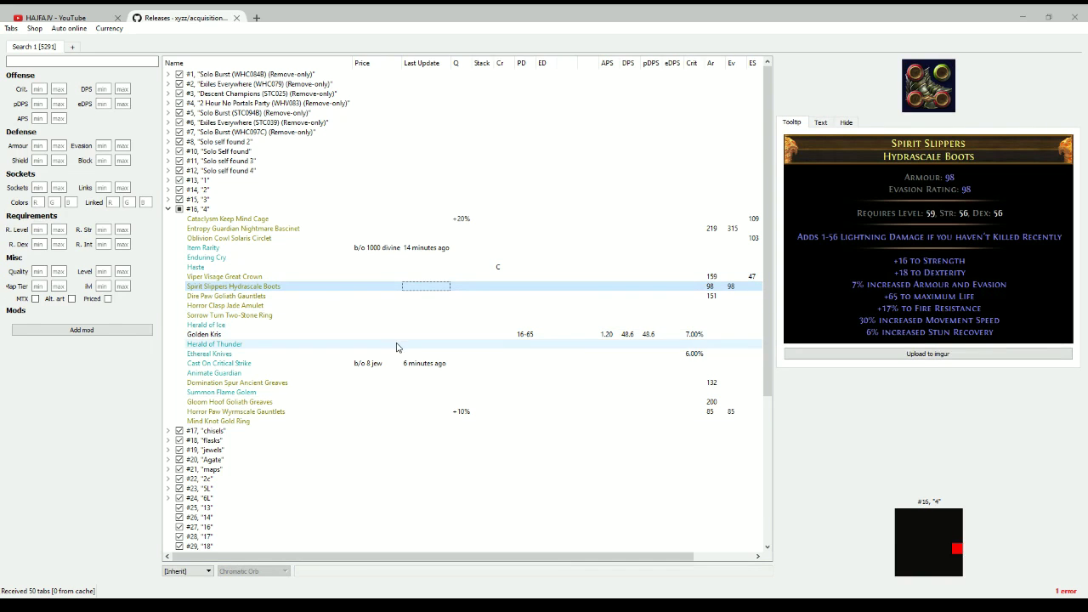
{"action": "left_click", "coordinate": [378, 260]}
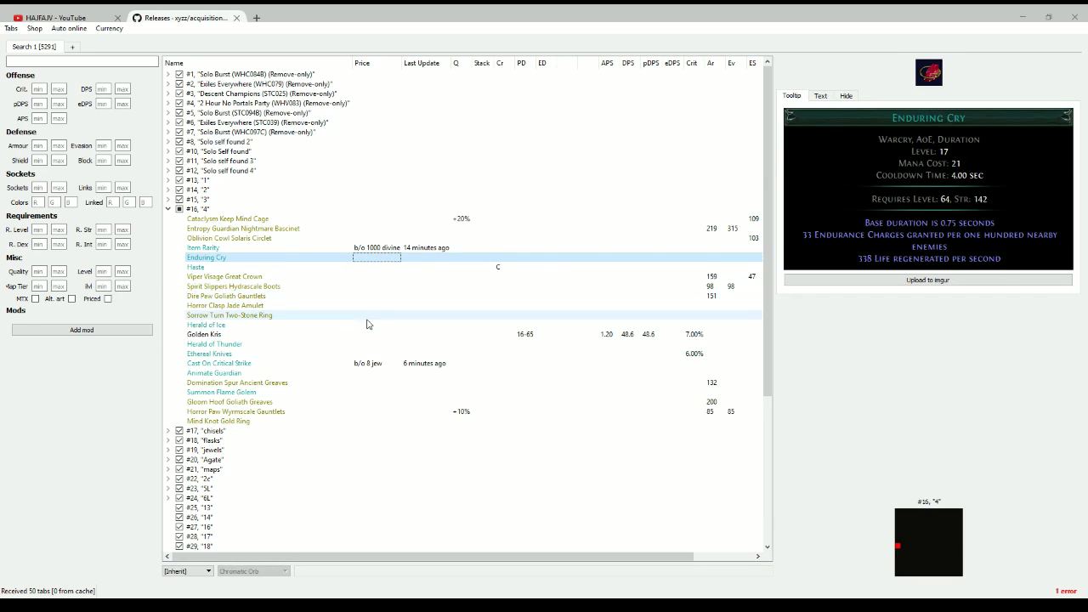
{"action": "left_click", "coordinate": [337, 363]}
{"action": "left_click", "coordinate": [335, 354]}
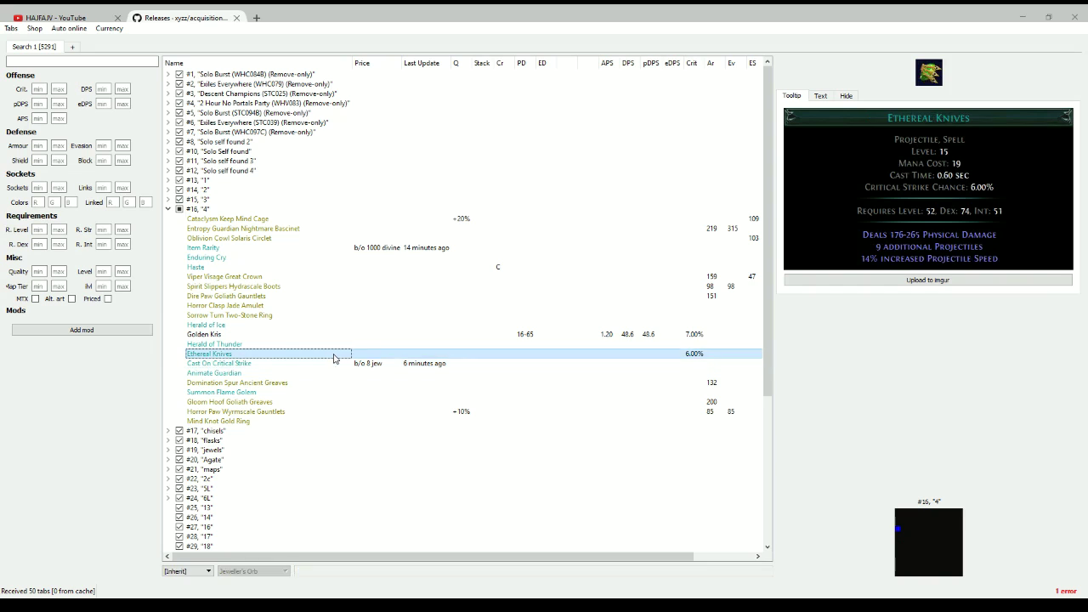
Set the Ethereal Knives buyout amount to 12, correcting a mistyped 121.
{"action": "left_click", "coordinate": [205, 572]}
{"action": "key", "text": "Down"}
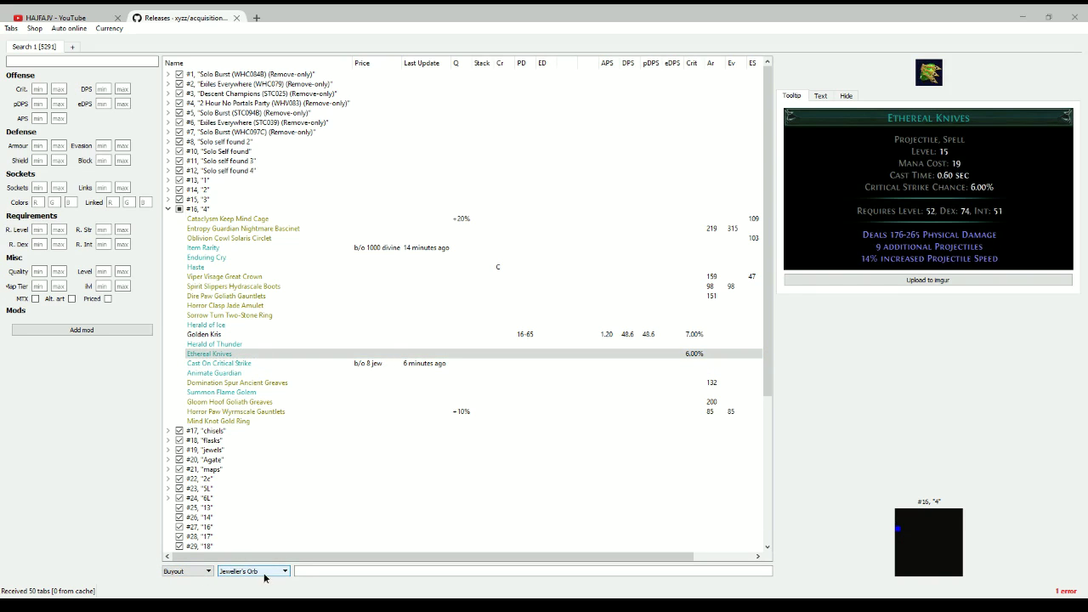
{"action": "left_click", "coordinate": [327, 573]}
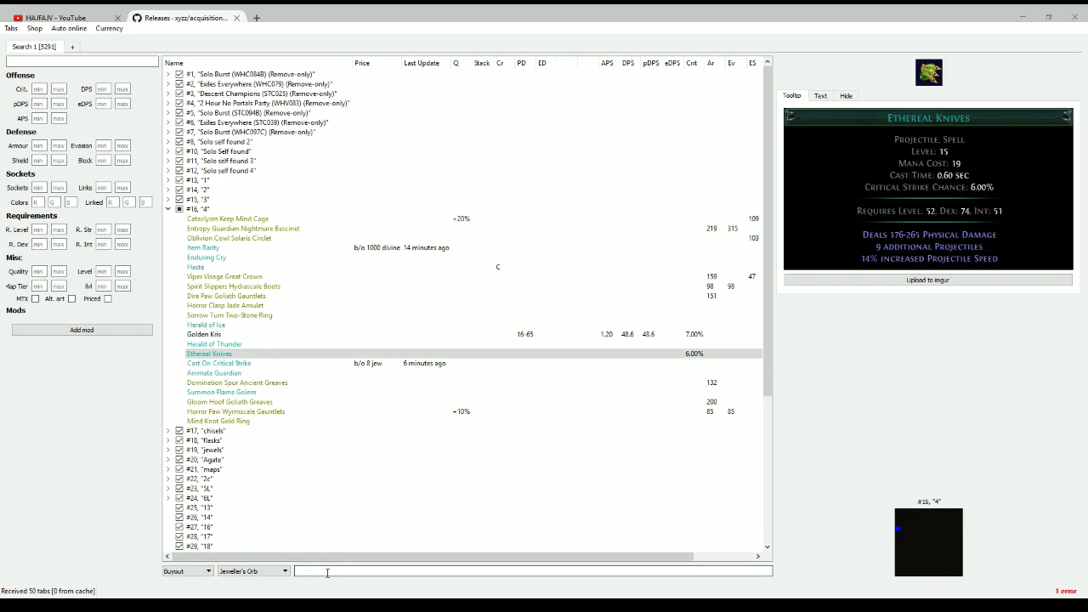
{"action": "type", "text": "121"}
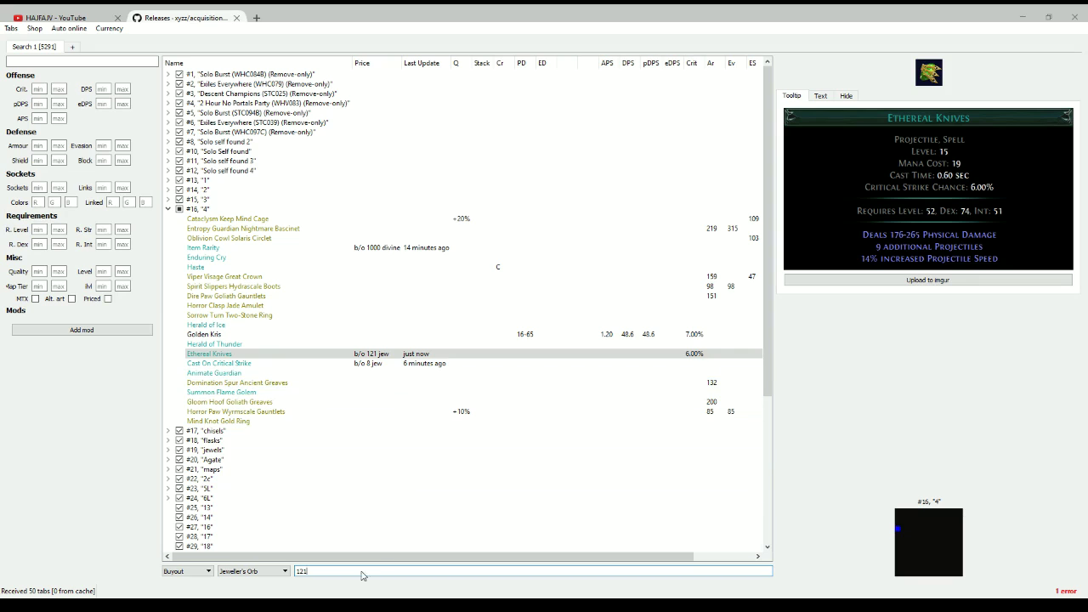
{"action": "left_click_drag", "start_coordinate": [338, 574], "coordinate": [267, 577]}
{"action": "key", "text": "BackSpace"}
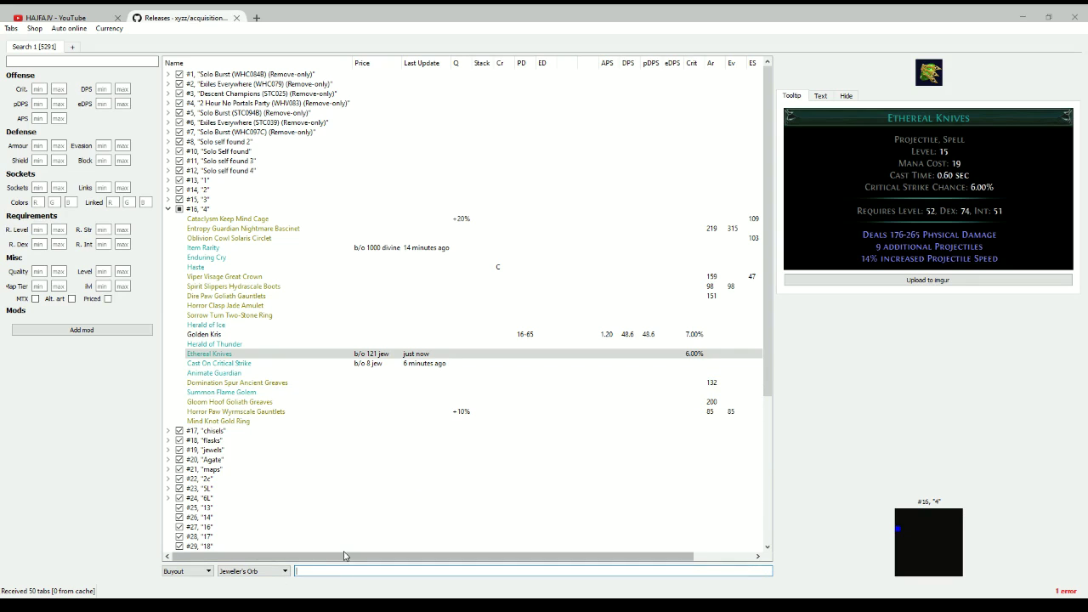
{"action": "type", "text": "1"}
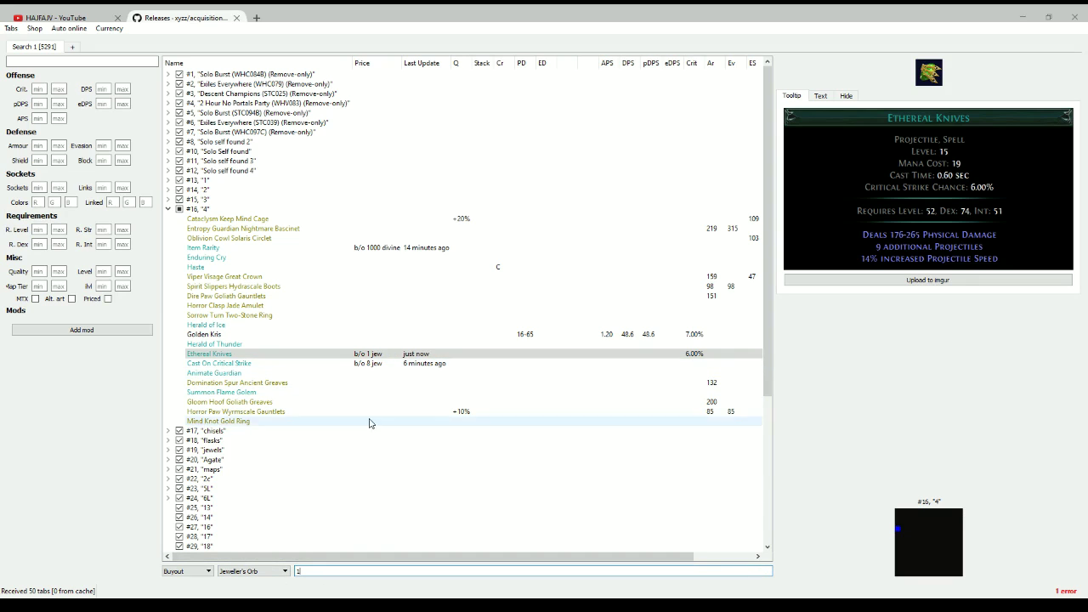
{"action": "type", "text": "2"}
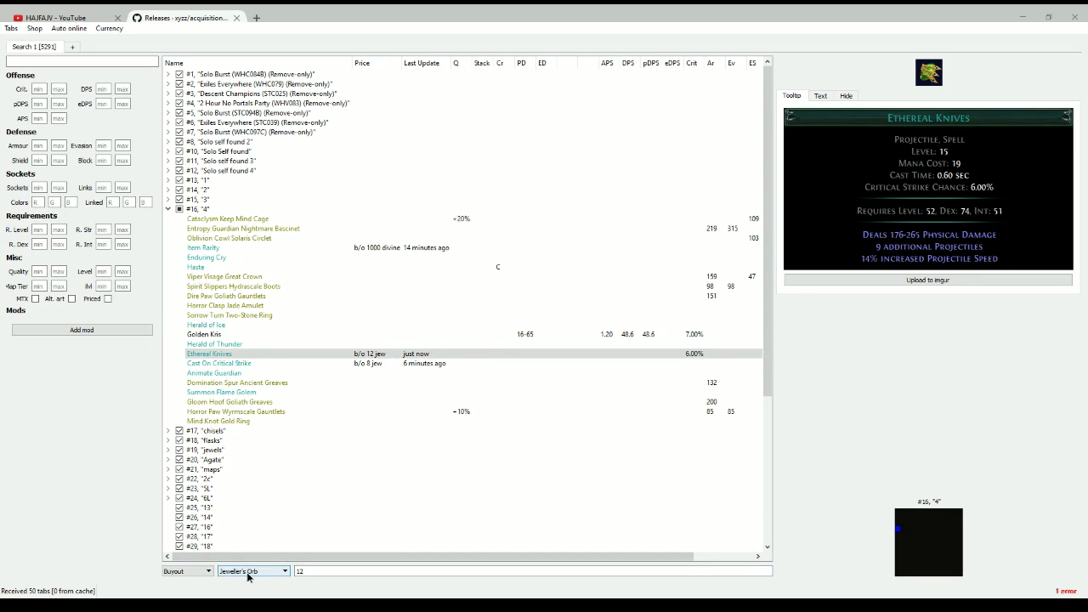
View Summon Flame Golem, then recheck the 12 Chromatic Orb buyout on Ethereal Knives.
{"action": "scroll", "coordinate": [248, 575], "scroll_direction": "up", "scroll_amount": 1}
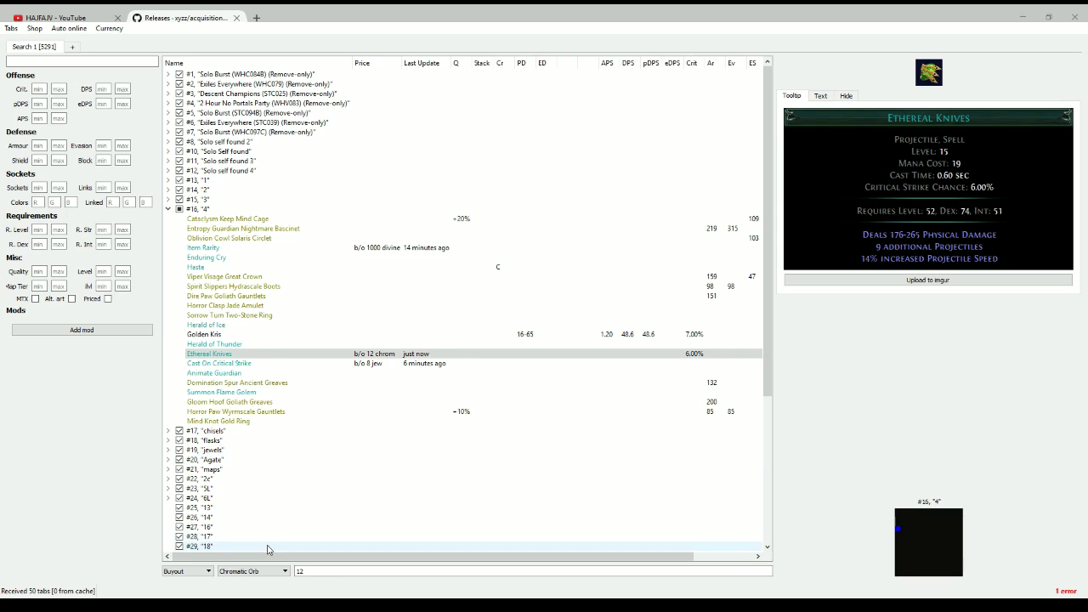
{"action": "left_click", "coordinate": [356, 392]}
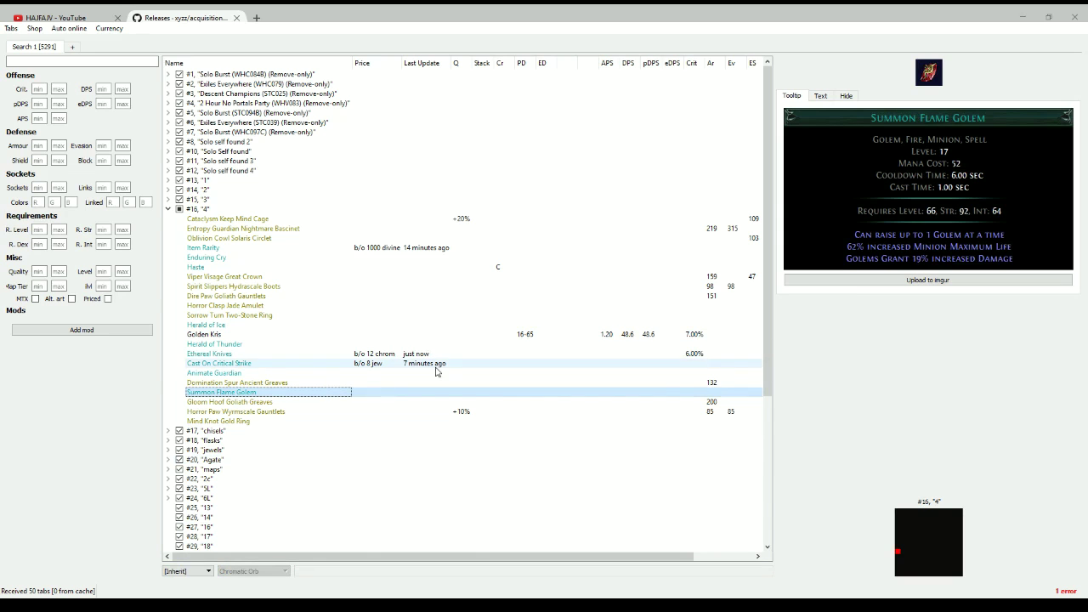
{"action": "left_click", "coordinate": [383, 354]}
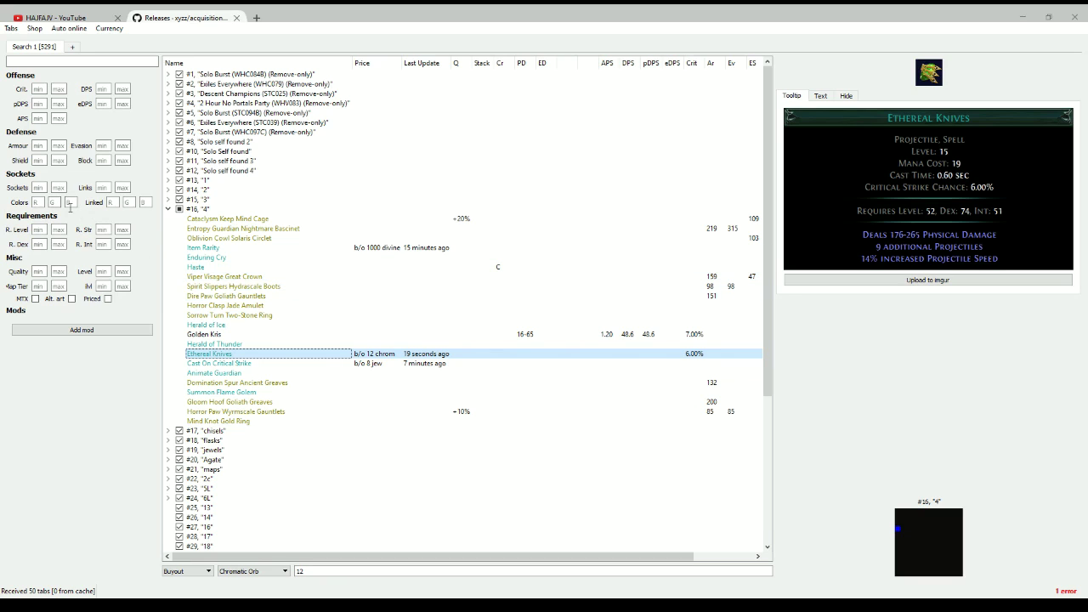
Filter the search to items with 2 red sockets.
{"action": "left_click", "coordinate": [41, 188]}
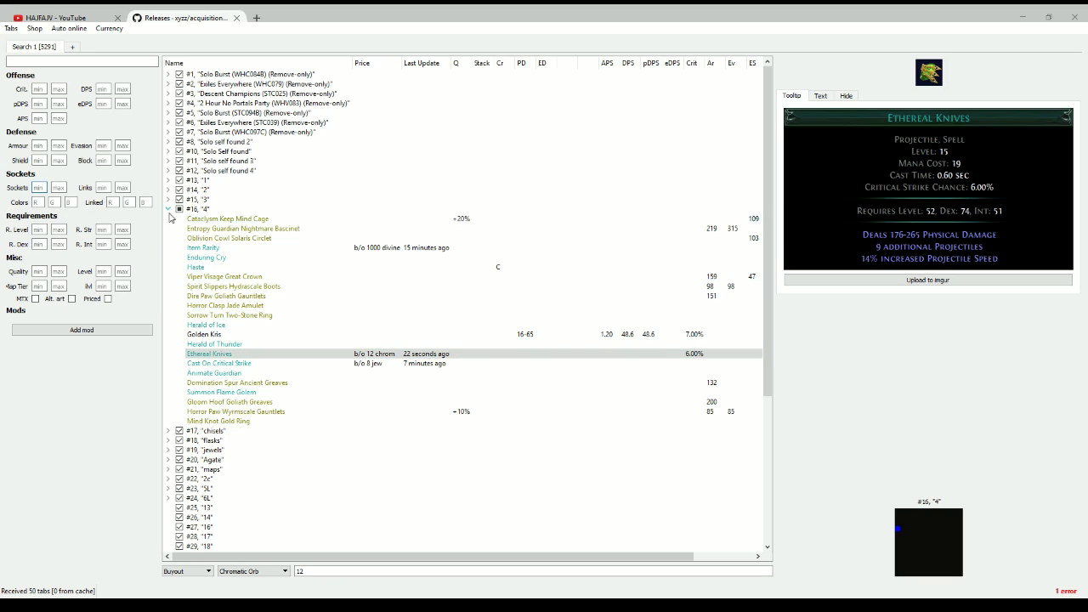
{"action": "left_click", "coordinate": [37, 203]}
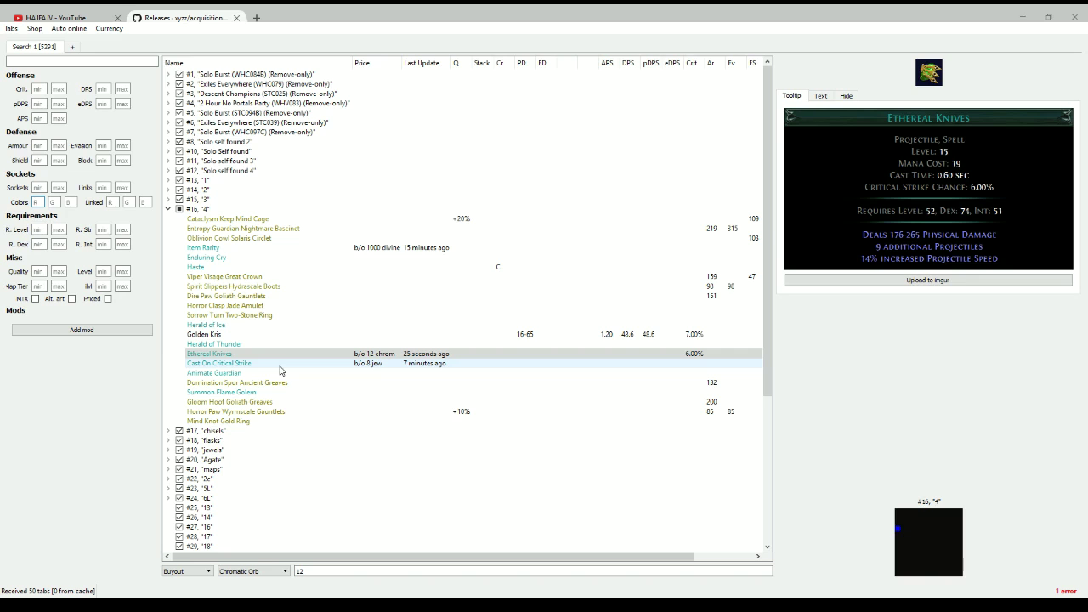
{"action": "type", "text": "2"}
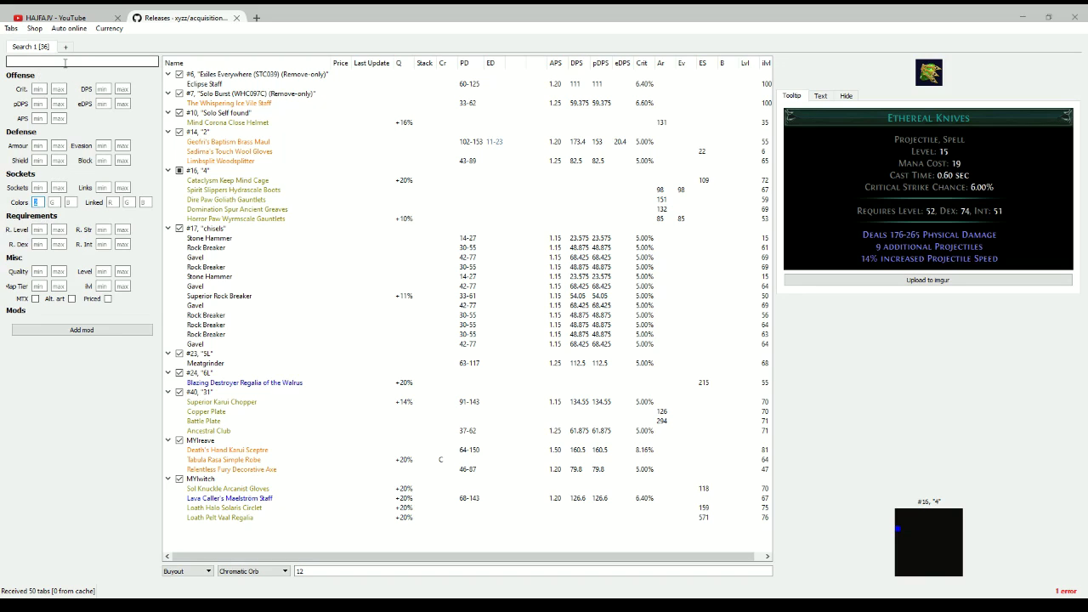
Add three more search tabs and view the results in Search 1 through 4.
{"action": "left_click", "coordinate": [66, 47]}
{"action": "left_click", "coordinate": [124, 47]}
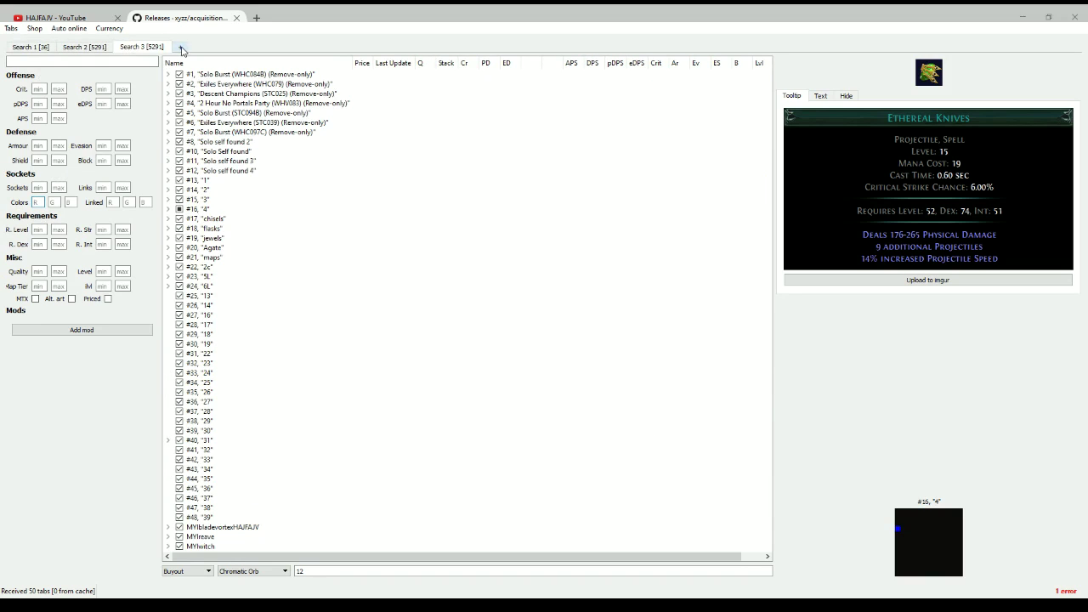
{"action": "left_click", "coordinate": [180, 47]}
{"action": "left_click", "coordinate": [85, 48]}
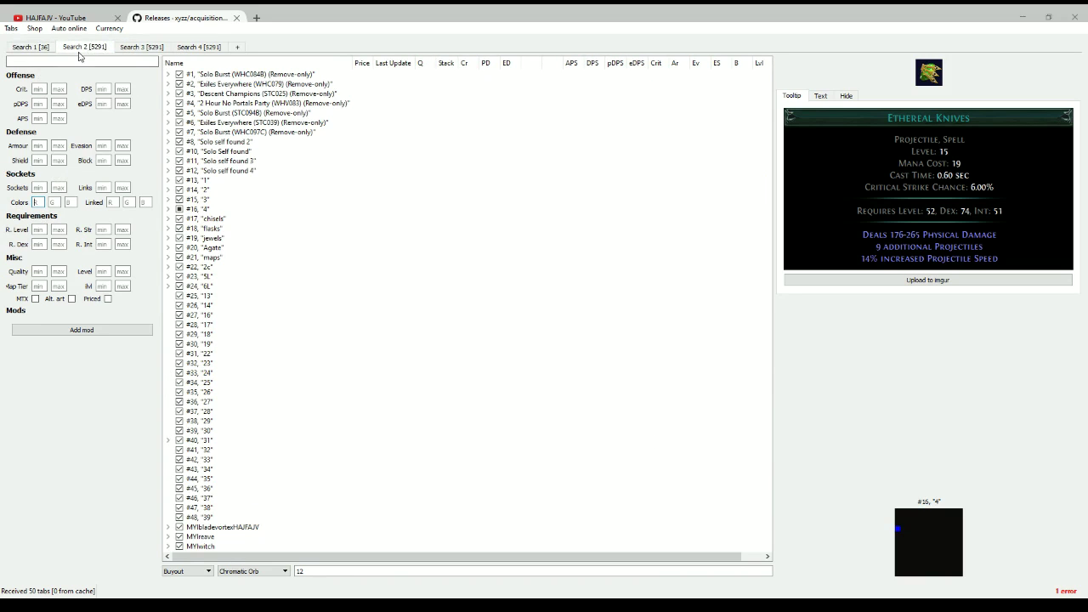
{"action": "left_click", "coordinate": [31, 47]}
{"action": "left_click", "coordinate": [107, 50]}
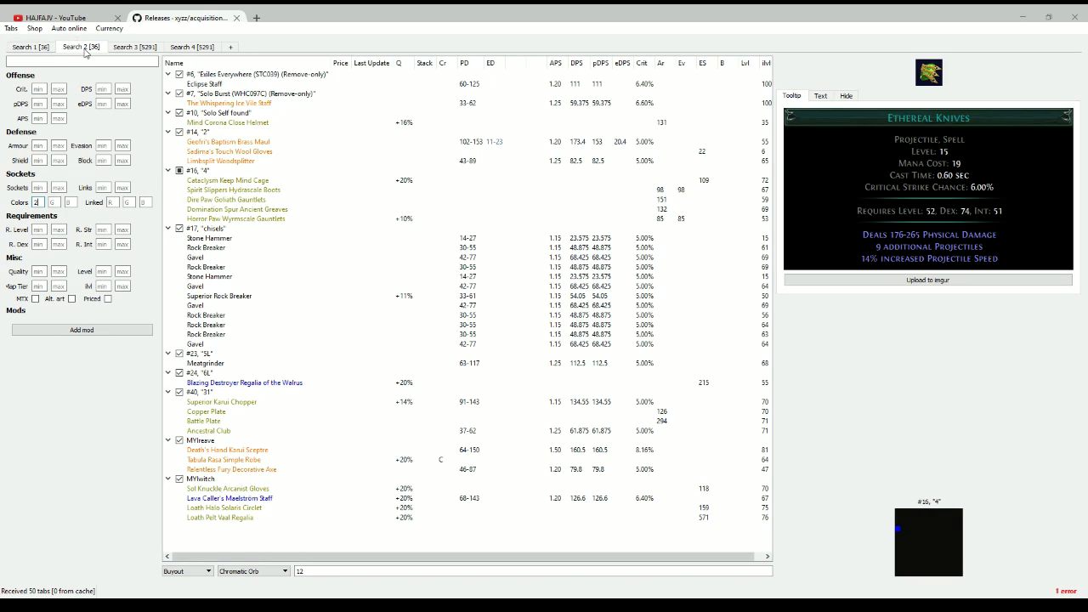
{"action": "left_click", "coordinate": [157, 48]}
{"action": "left_click", "coordinate": [195, 49]}
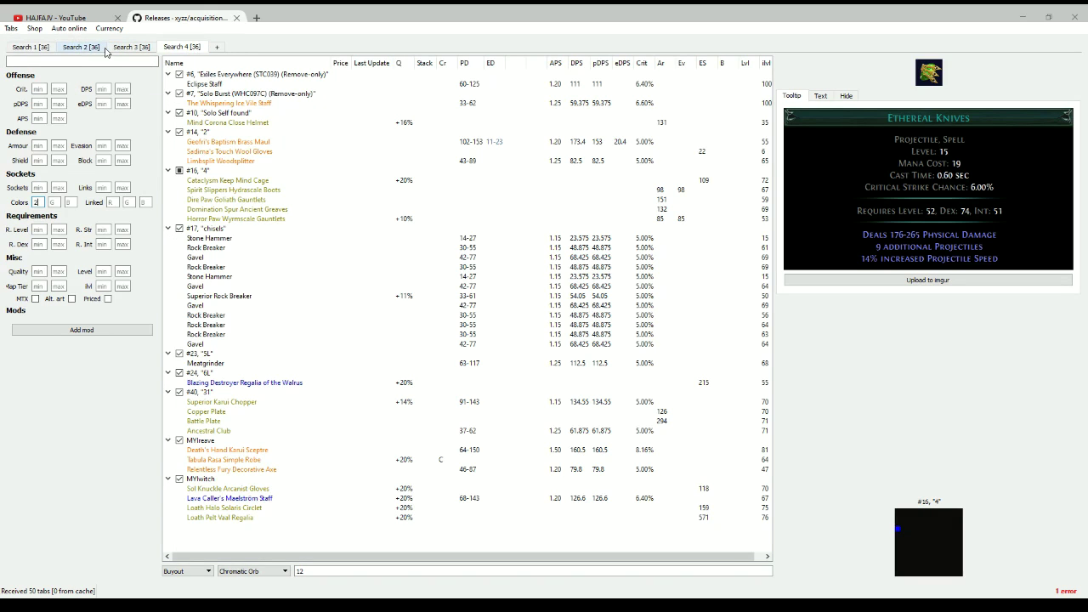
{"action": "left_click", "coordinate": [77, 49]}
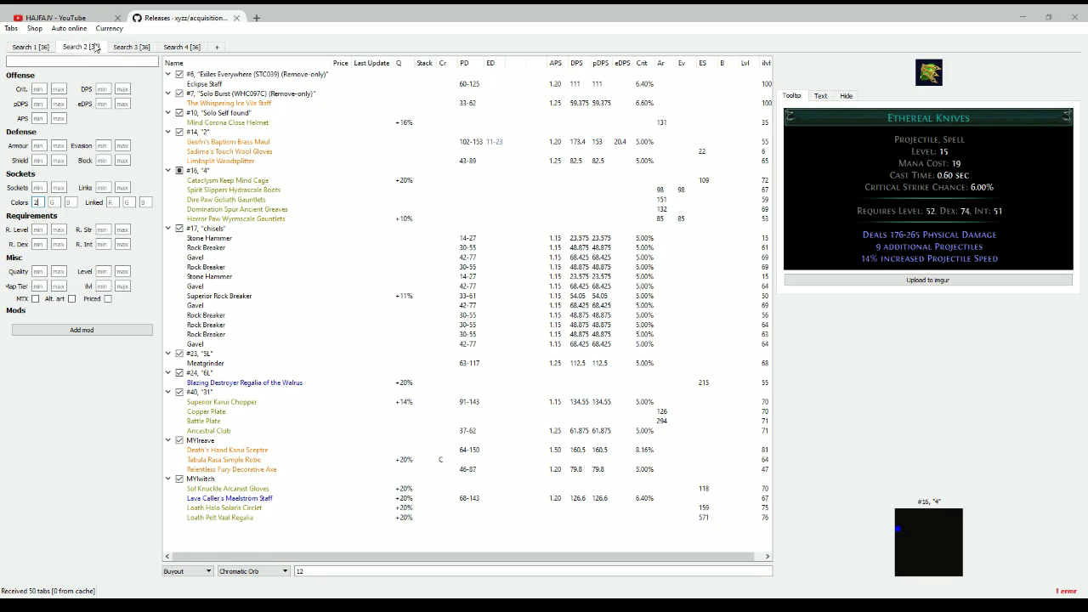